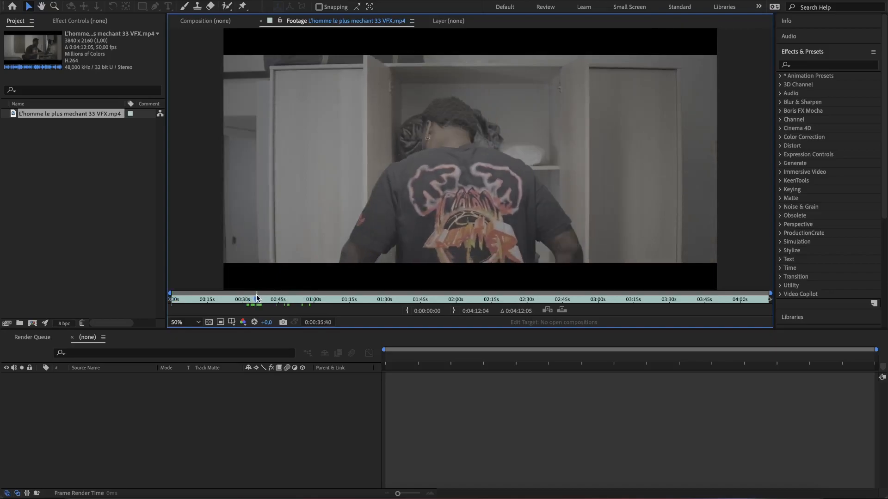
# Scrub the footage viewer back to about 0:00:34:25
pyautogui.moveTo(256, 296); pyautogui.dragTo(265, 304)
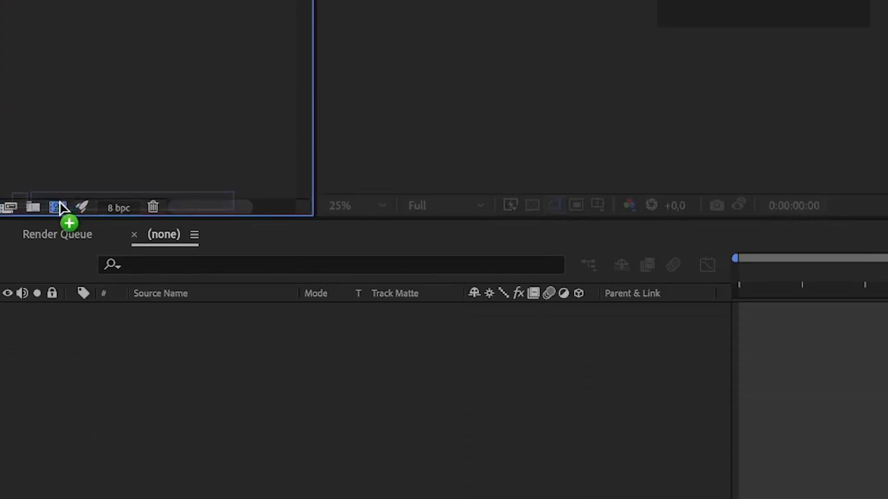
# Make a new composition from the footage, duplicate the layer and name the copy Subject Mask
pyautogui.moveTo(61, 169); pyautogui.dragTo(41, 291)
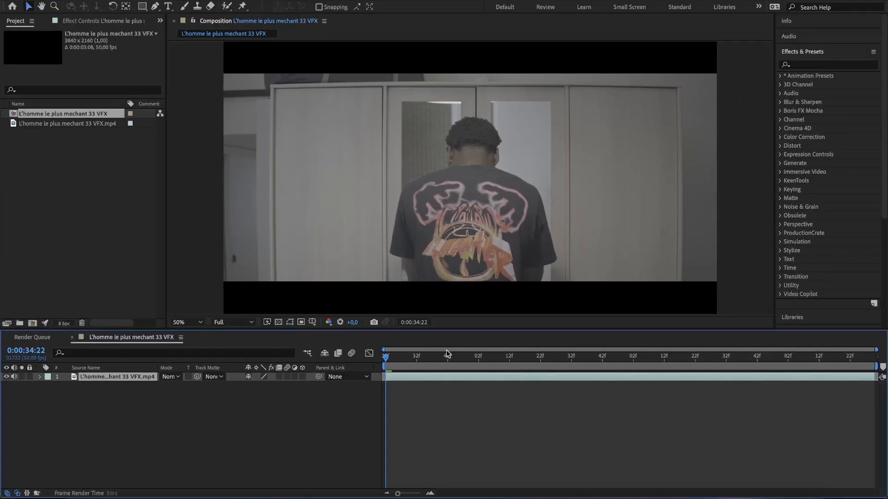
pyautogui.press('space')
pyautogui.press('space')
pyautogui.hotkey('ctrl', 'd')
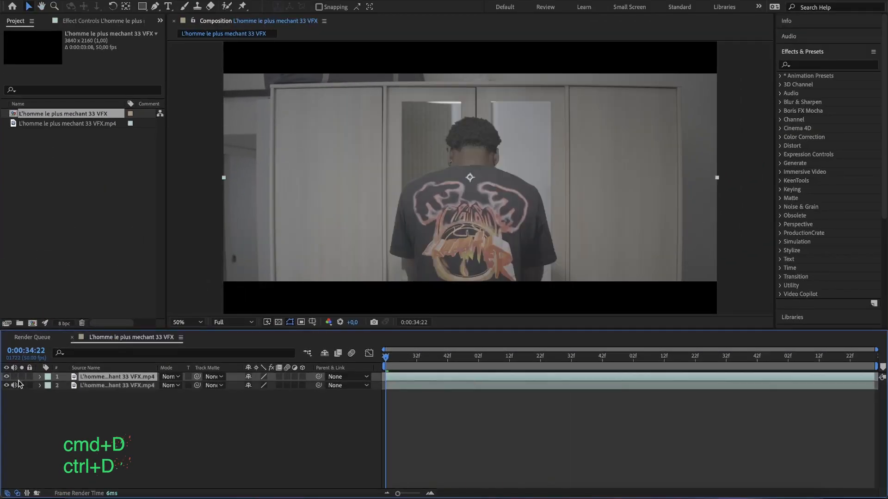
pyautogui.press('Return')
pyautogui.write('Subject Mask')
pyautogui.press('Return')
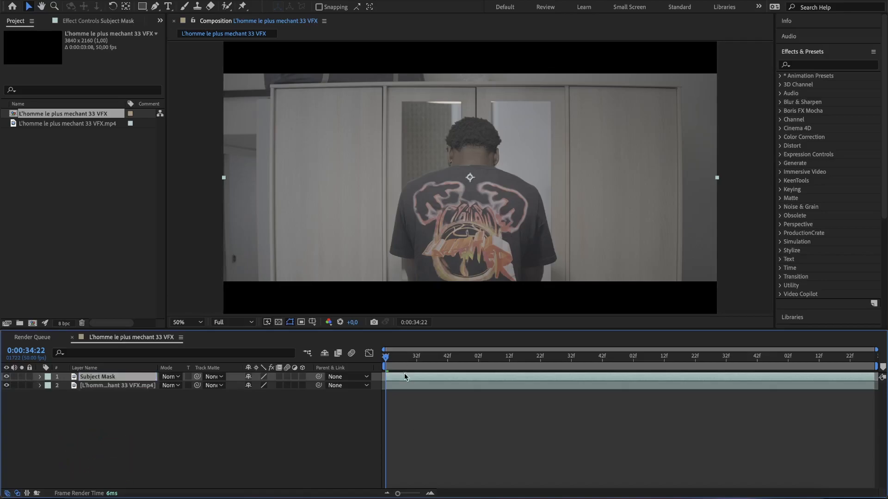
# Roto Brush the man on the Subject Mask layer with motion blur on, then freeze the matte
pyautogui.doubleClick(404, 376)
pyautogui.click(227, 6)
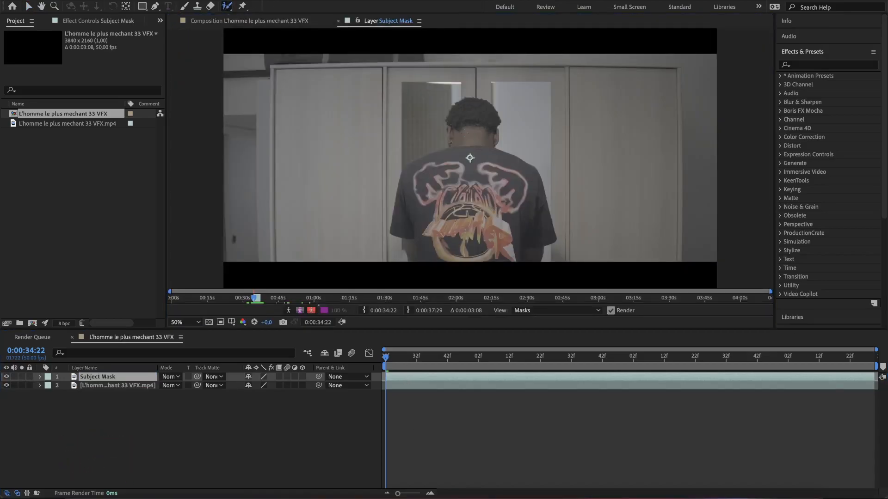
pyautogui.moveTo(457, 116); pyautogui.dragTo(477, 109)
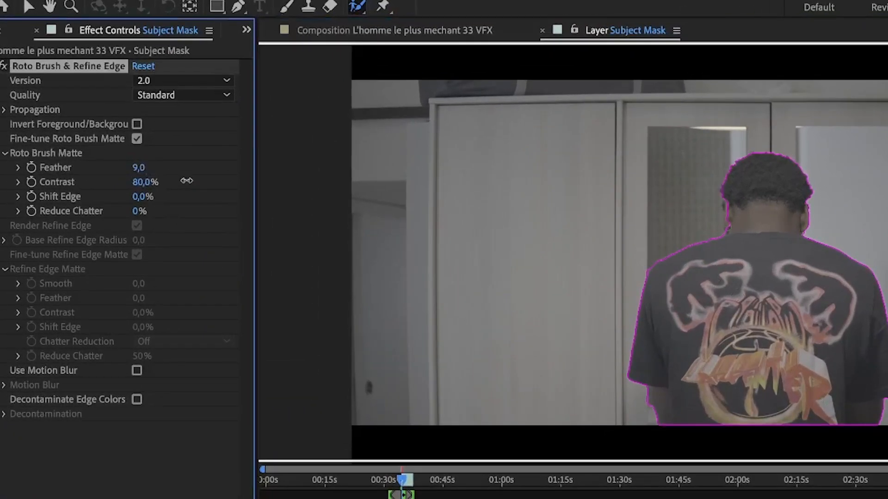
pyautogui.click(137, 374)
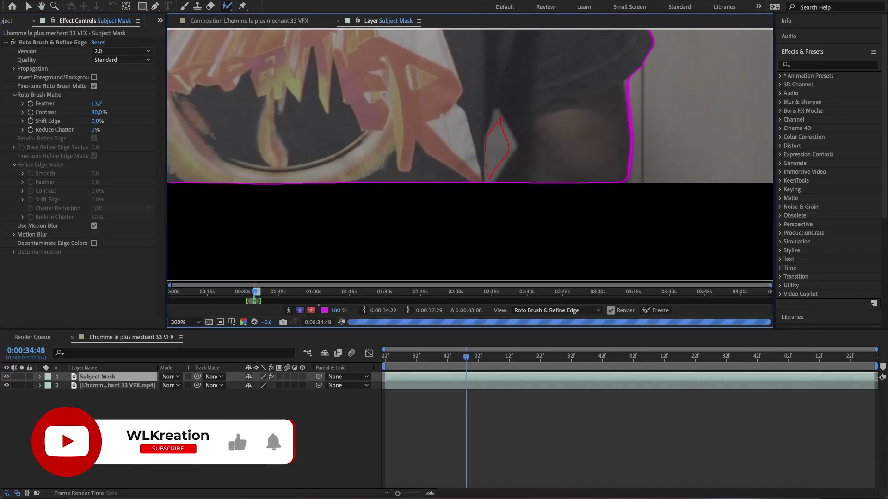
pyautogui.moveTo(514, 245)
pyautogui.mouseDown()
pyautogui.moveTo(496, 224)
pyautogui.moveTo(503, 235)
pyautogui.mouseUp()
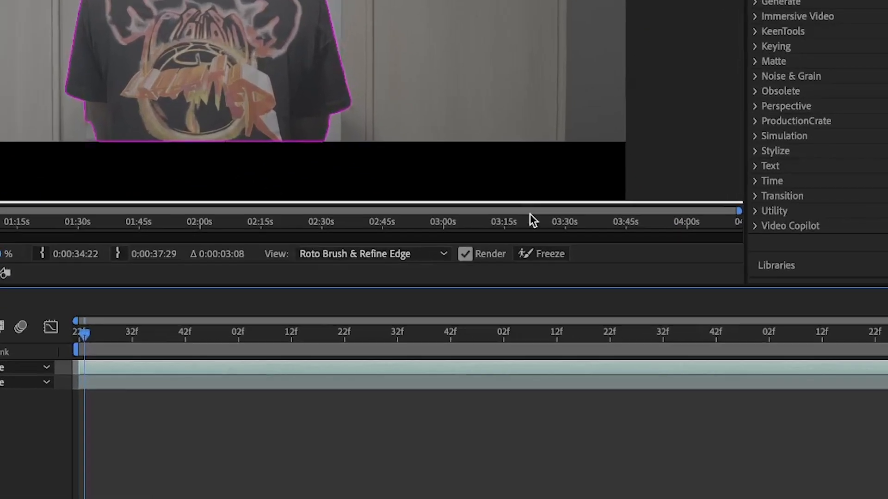
pyautogui.click(656, 309)
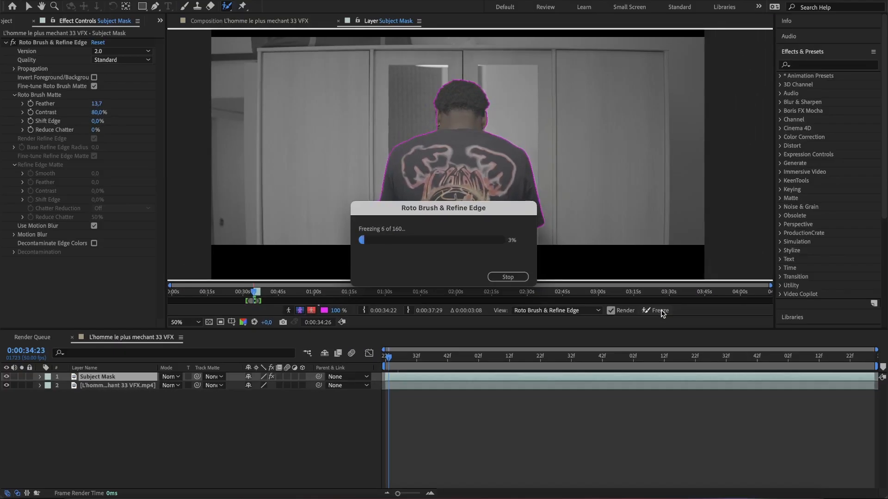
# Hide the background footage and render the subject-only composition via the Render Queue
pyautogui.click(339, 21)
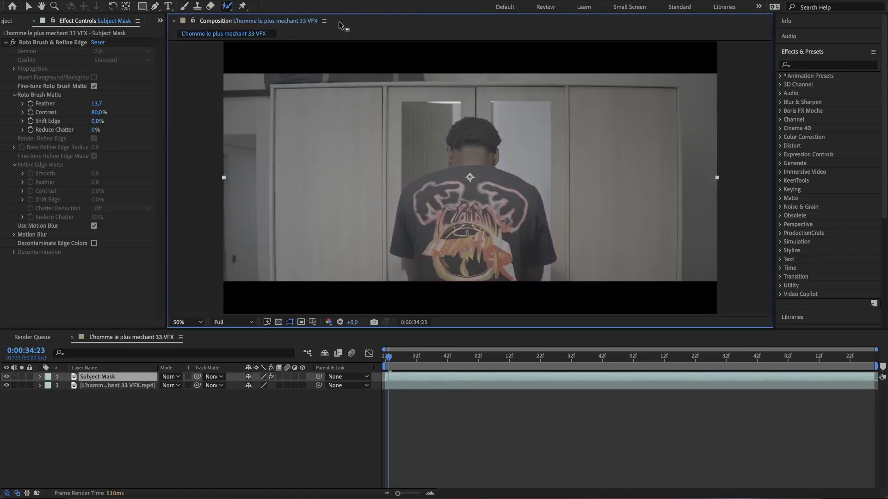
pyautogui.click(6, 387)
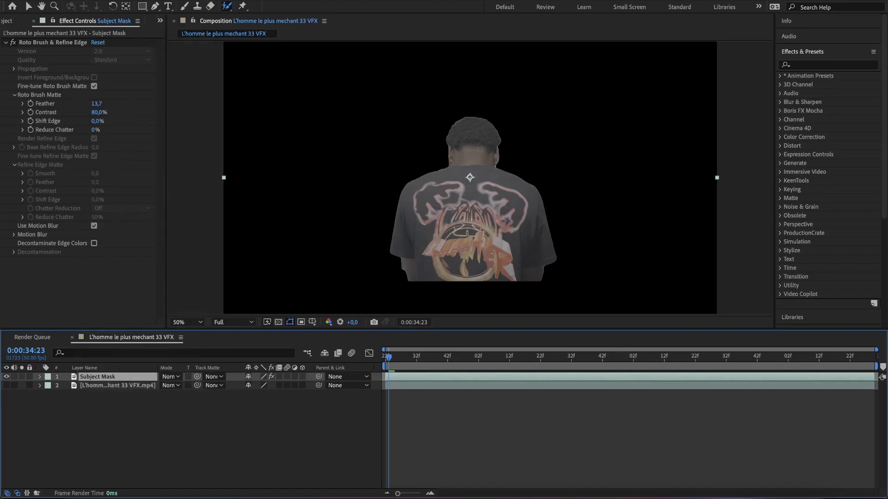
pyautogui.click(140, 0)
pyautogui.hotkey('ctrl', 'm')
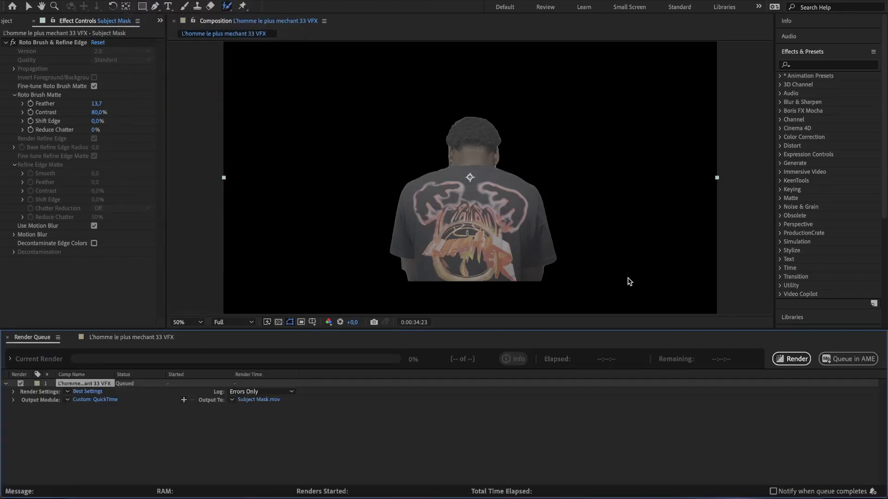
pyautogui.click(795, 359)
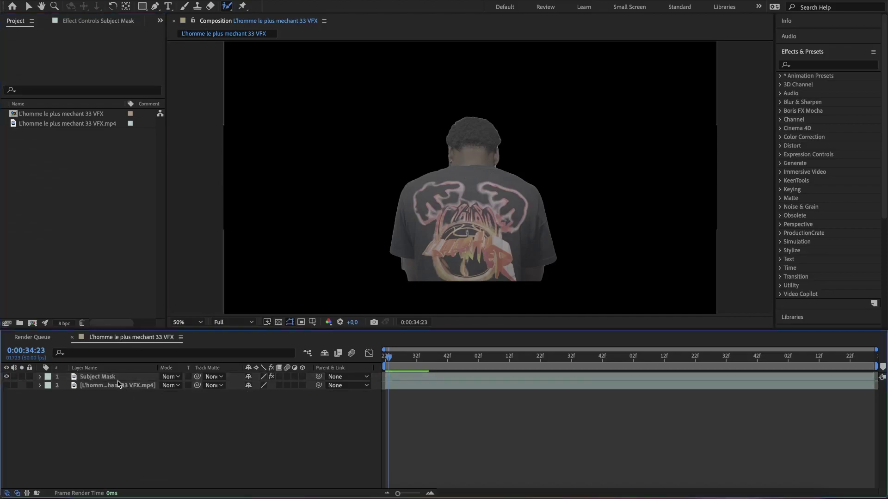
# Replace the roto layer with the rendered Subject Mask.mov on top and begin renaming the composition
pyautogui.click(114, 377)
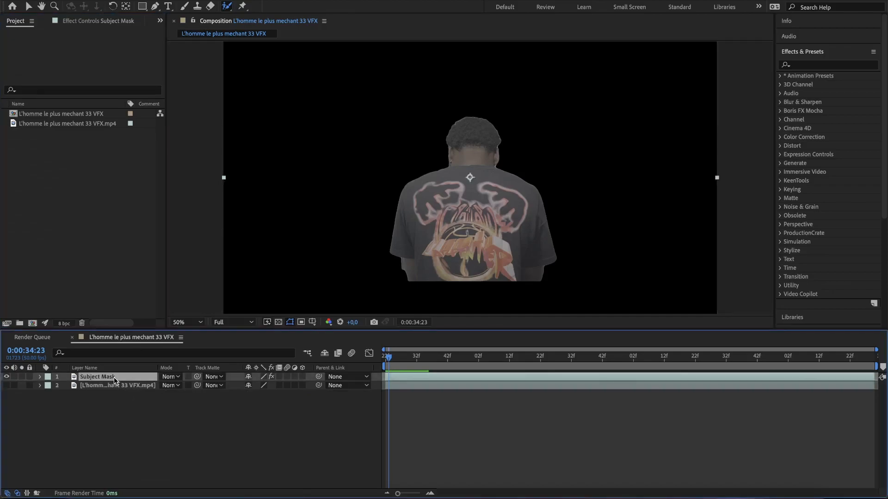
pyautogui.press('Delete')
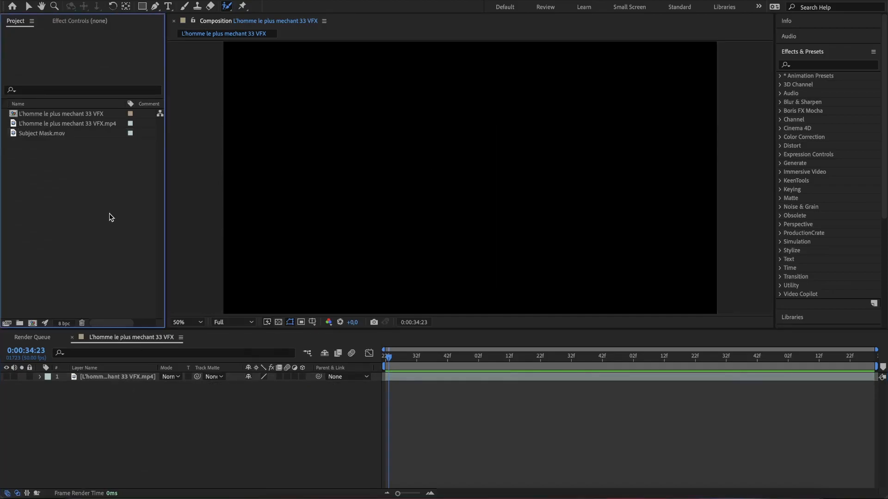
pyautogui.click(51, 135)
pyautogui.moveTo(51, 140); pyautogui.dragTo(80, 417)
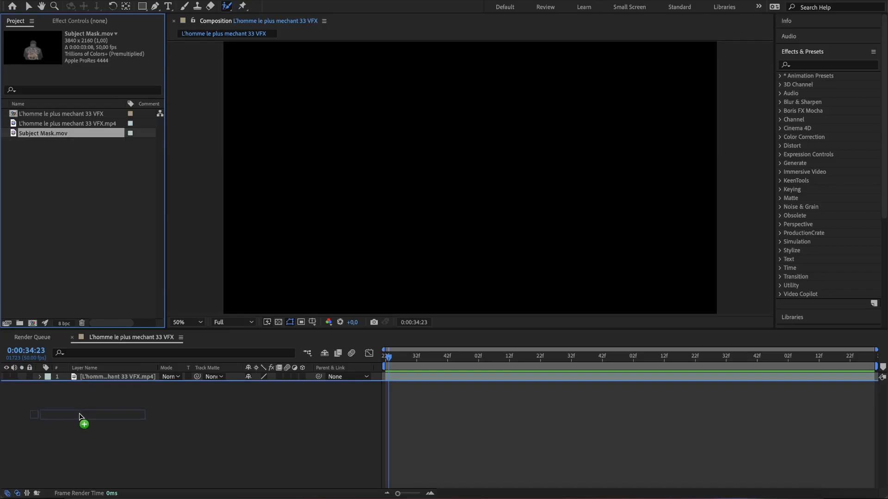
pyautogui.moveTo(98, 379); pyautogui.dragTo(97, 372)
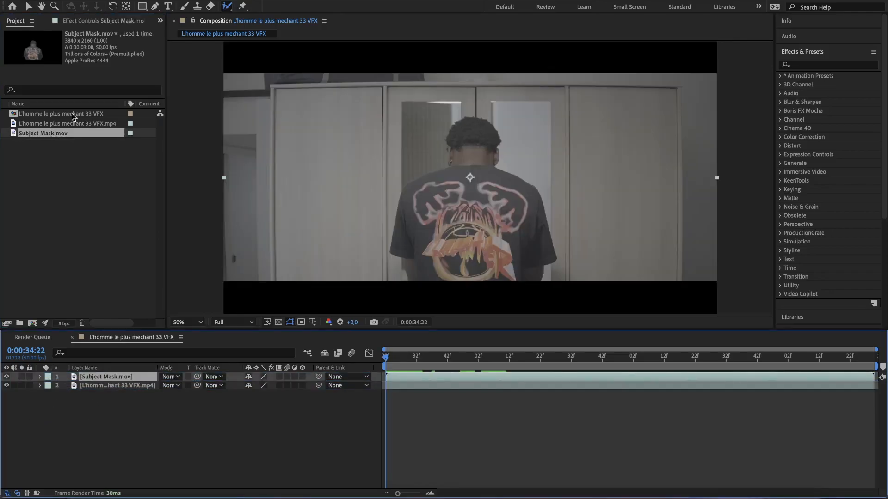
pyautogui.click(72, 115)
pyautogui.write('Tuto Volumetric Light')
pyautogui.press('Return')
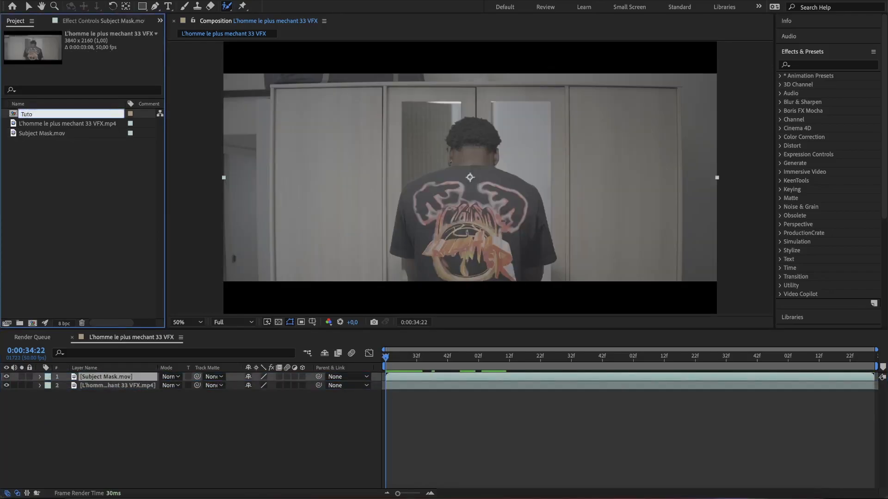
pyautogui.write('Main')
# Name the comp Tuto Volumetric Light Main and add a Fractal noise solid with Fractal Noise applied
pyautogui.press('Return')
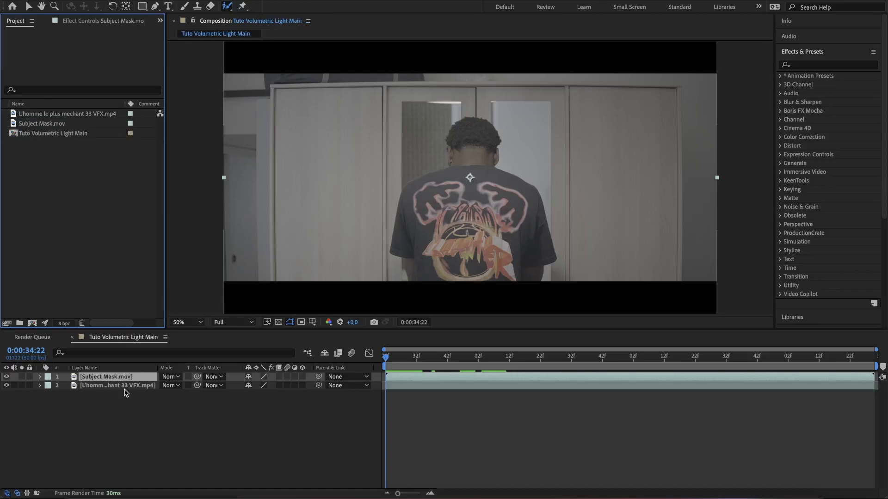
pyautogui.click(124, 394)
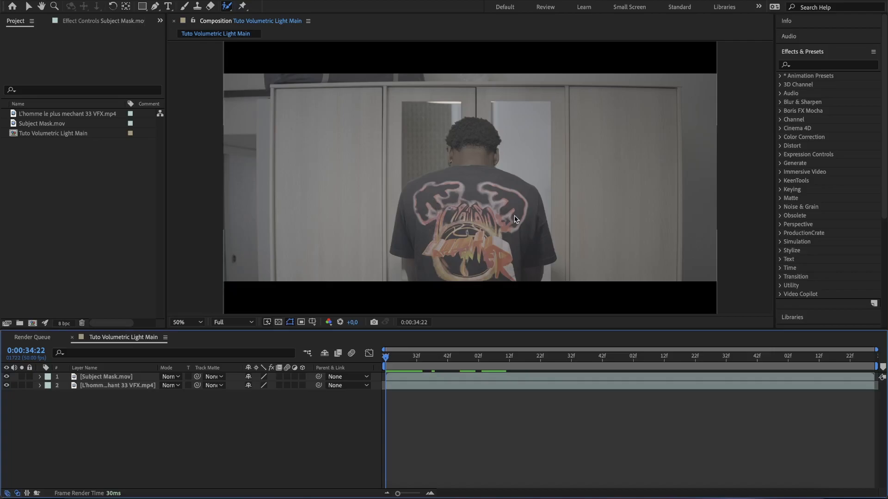
pyautogui.hotkey('ctrl', 'y')
pyautogui.write('Fractal noise')
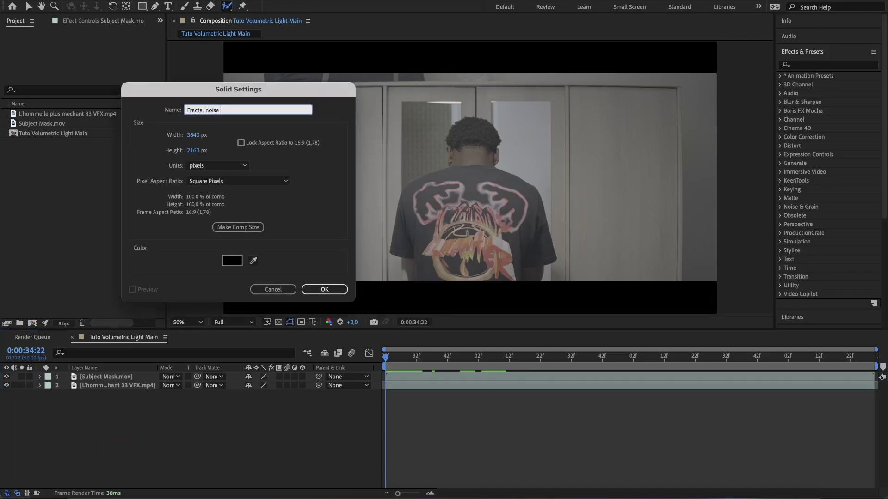
pyautogui.press('Return')
pyautogui.hotkey('ctrl', 'space')
pyautogui.write('f')
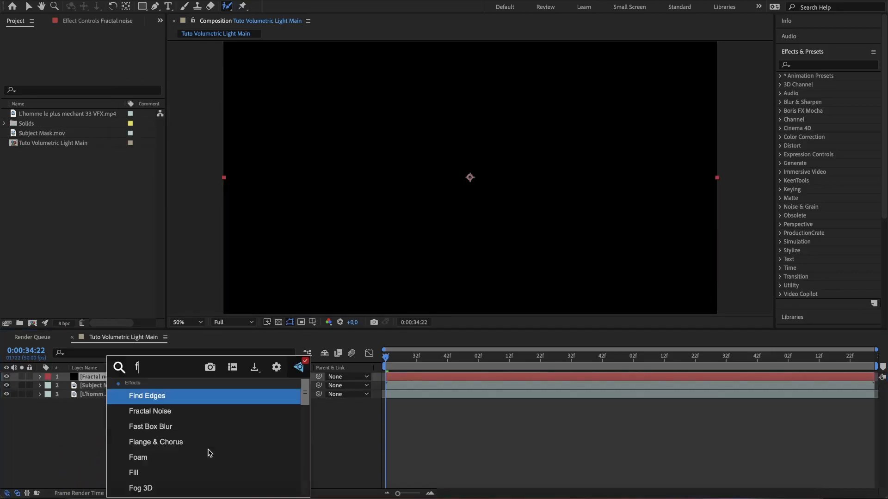
pyautogui.write('rac')
pyautogui.press('Return')
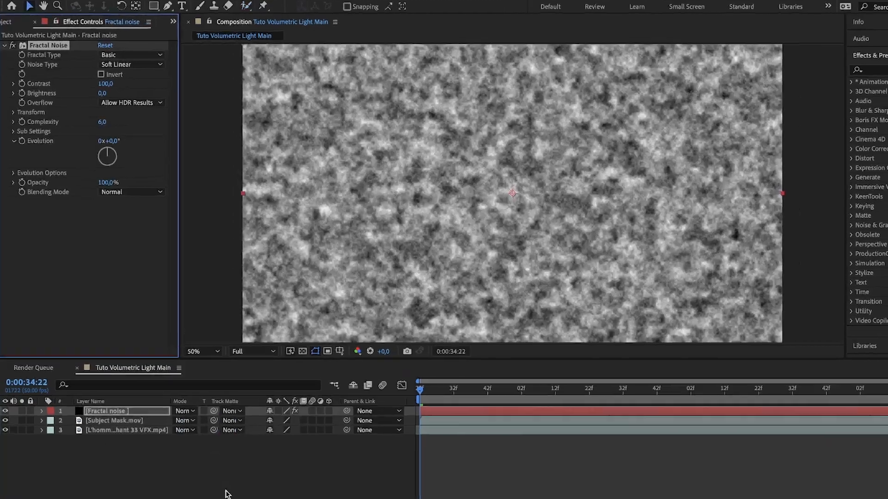
# Set the noise to Smeary, inverted, contrast 180, brightness -25, with Evolution driven by time*150
pyautogui.click(160, 77)
pyautogui.click(183, 268)
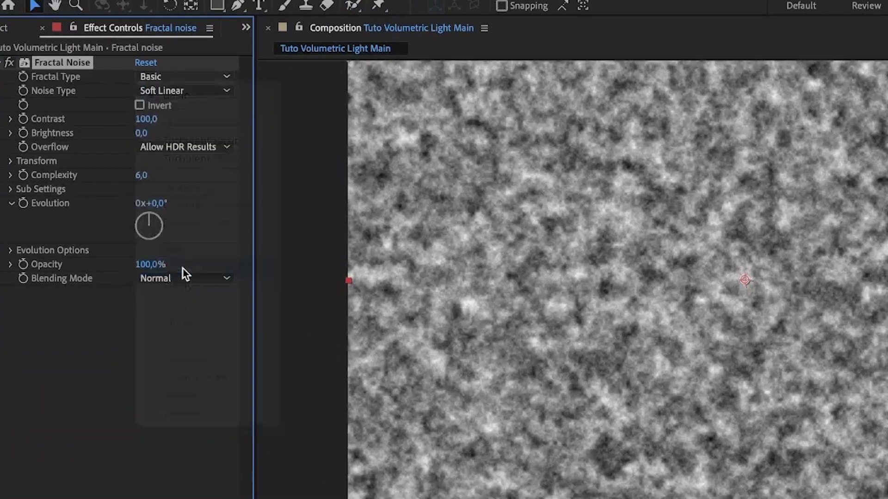
pyautogui.click(142, 105)
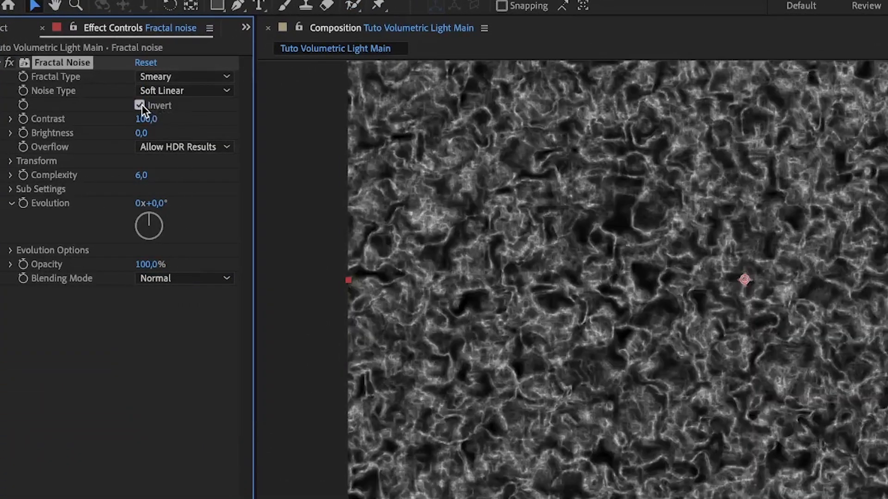
pyautogui.write('180')
pyautogui.press('Return')
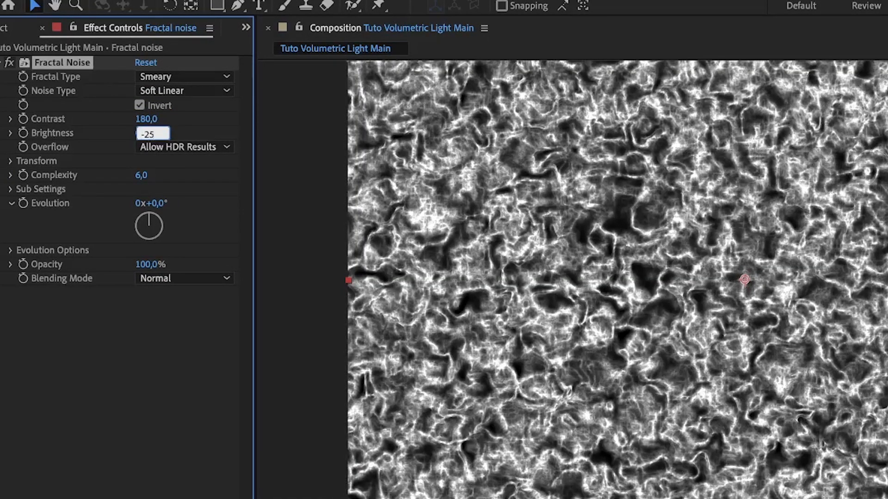
pyautogui.keyDown('alt'); pyautogui.click(23, 202); pyautogui.keyUp('alt')
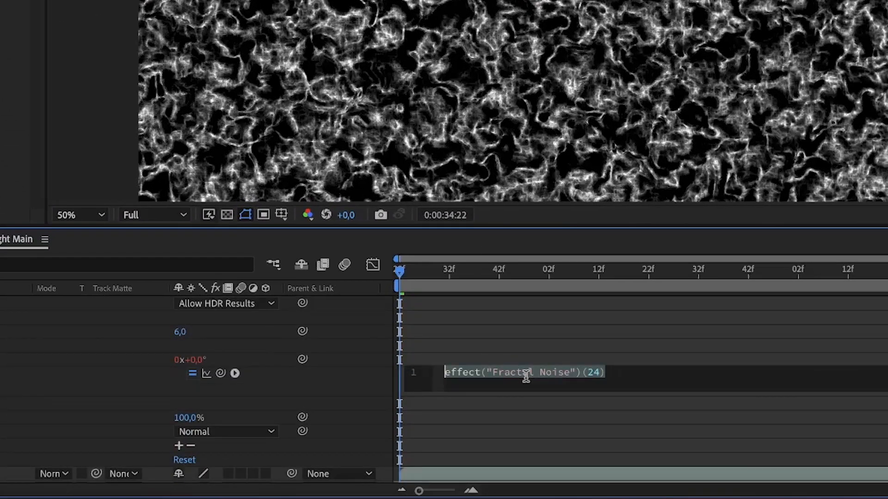
pyautogui.write('time*150')
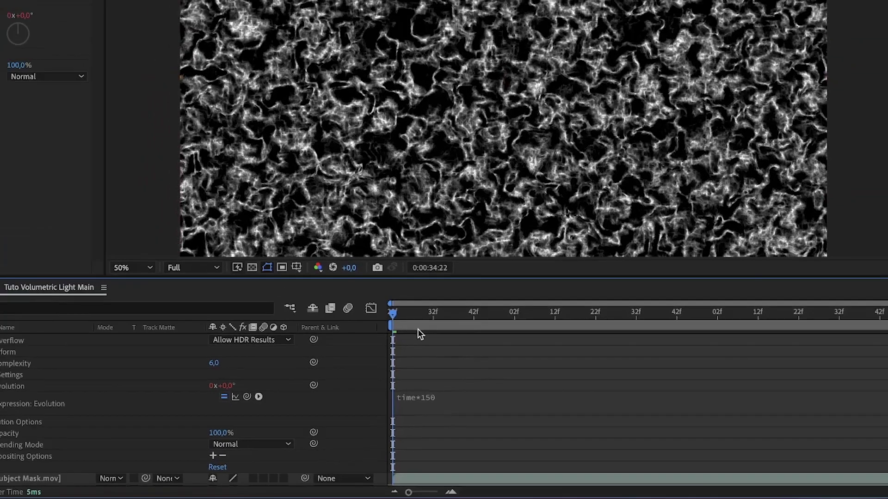
pyautogui.click(429, 429)
# Tint the Fractal noise layer deep red with VC Color Vibrance
pyautogui.press('space')
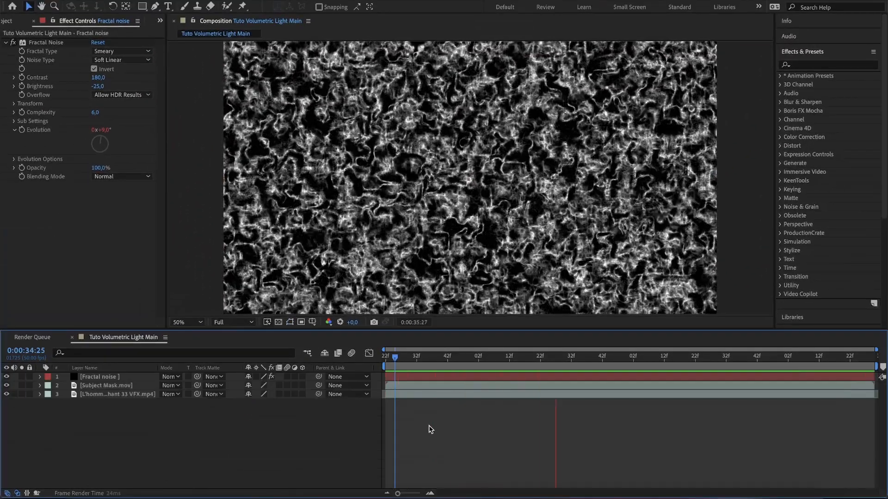
pyautogui.click(423, 378)
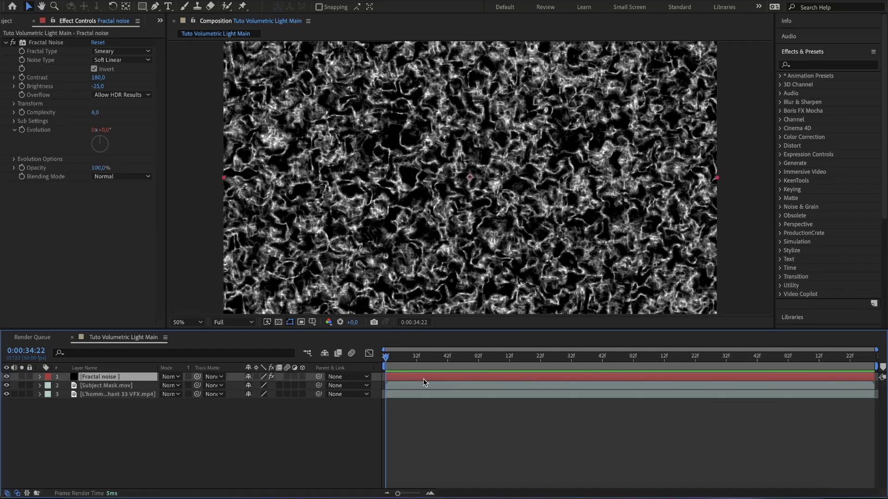
pyautogui.hotkey('ctrl', 'space')
pyautogui.write('vc vib')
pyautogui.press('Return')
pyautogui.click(95, 195)
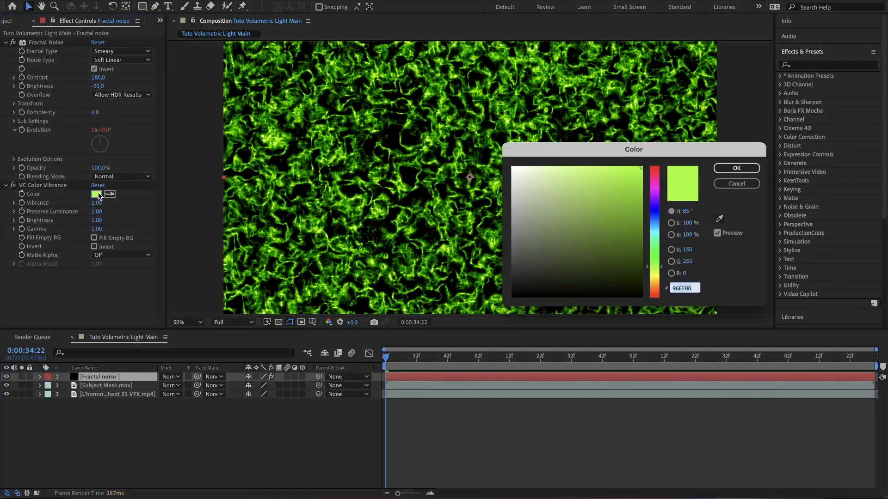
pyautogui.moveTo(654, 265); pyautogui.dragTo(655, 290)
pyautogui.moveTo(639, 216); pyautogui.dragTo(639, 182)
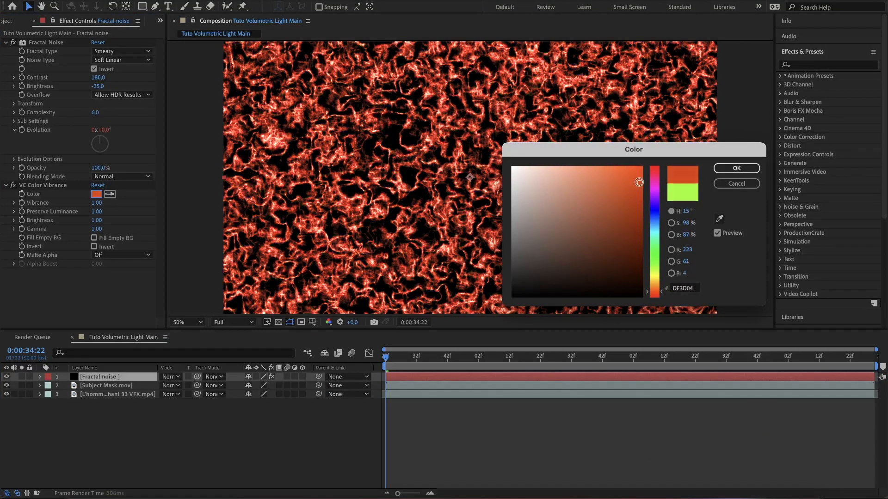
pyautogui.press('Return')
# Add Curves that darken the overall tone and raise the Red channel
pyautogui.hotkey('ctrl', 'space')
pyautogui.write('curv')
pyautogui.press('Return')
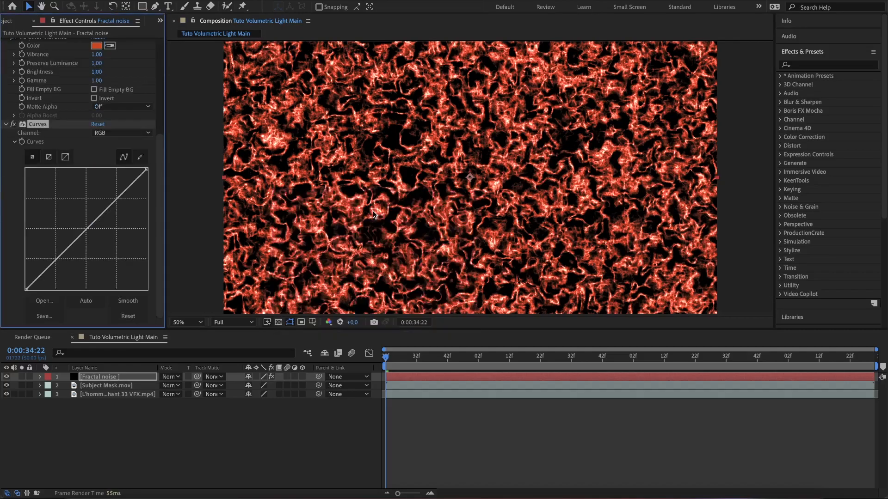
pyautogui.moveTo(115, 201); pyautogui.dragTo(122, 206)
pyautogui.moveTo(66, 256); pyautogui.dragTo(62, 270)
pyautogui.click(121, 133)
pyautogui.moveTo(109, 207); pyautogui.dragTo(109, 189)
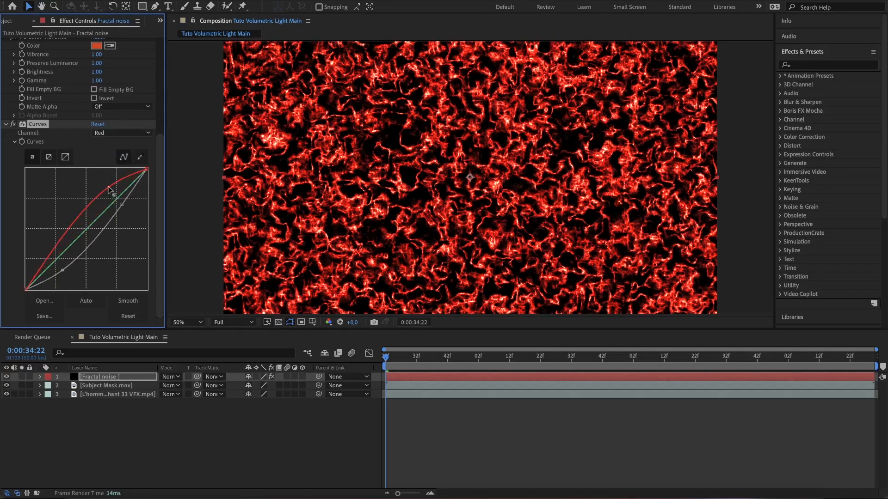
# Blend the noise as Screen and confine it with an oval mask over the man's shirt
pyautogui.click(171, 377)
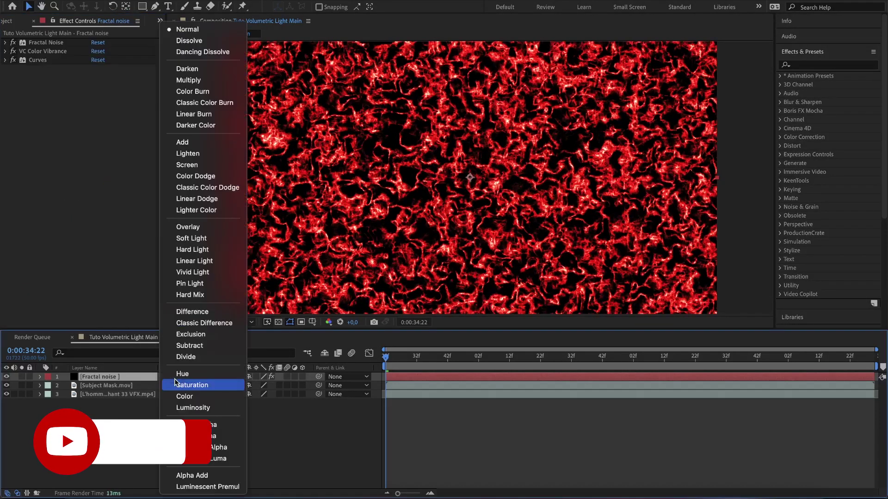
pyautogui.click(191, 167)
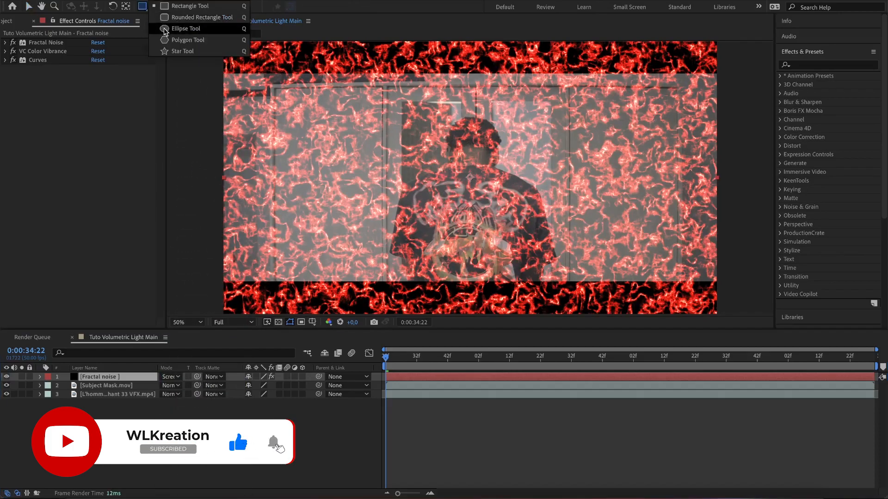
pyautogui.moveTo(143, 6); pyautogui.dragTo(173, 28)
pyautogui.moveTo(413, 188); pyautogui.dragTo(535, 298)
# Import Energy Blast Shockwave 4.mov and place it as the top layer
pyautogui.click(40, 377)
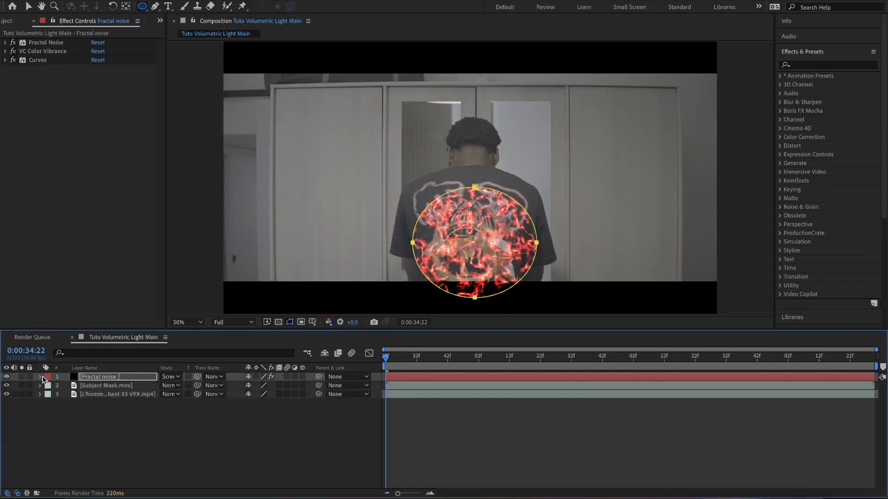
pyautogui.click(119, 416)
pyautogui.click(100, 375)
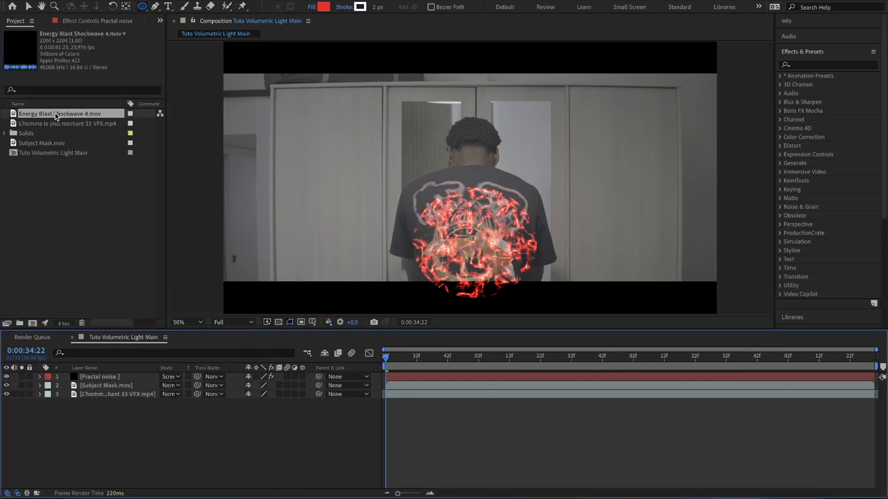
pyautogui.moveTo(56, 115); pyautogui.dragTo(73, 372)
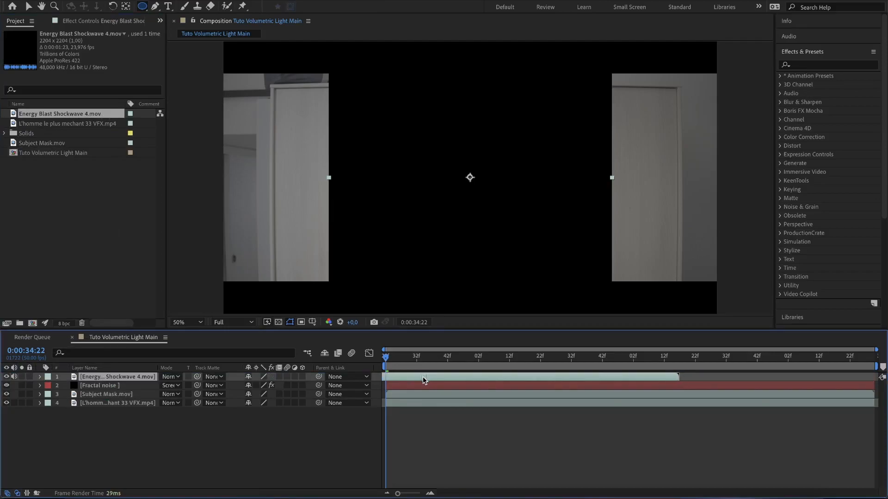
# Blend the shockwave as Screen and time-stretch it to 75%
pyautogui.click(177, 377)
pyautogui.click(193, 165)
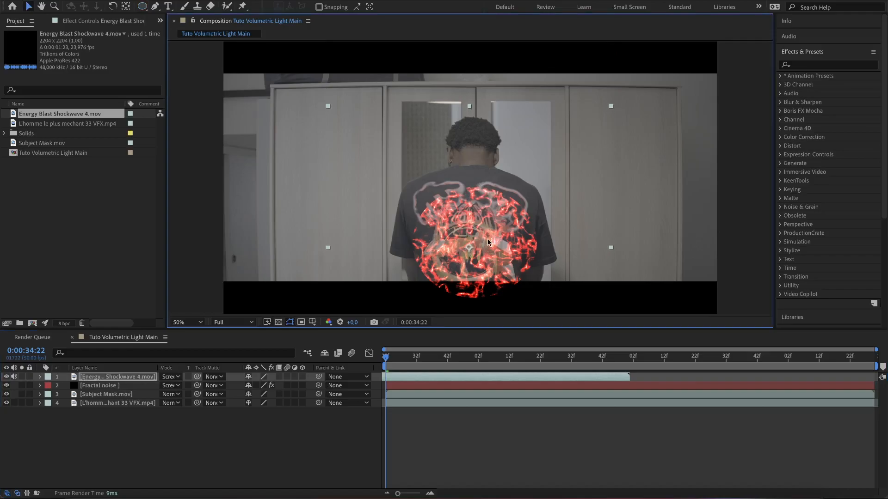
pyautogui.rightClick(388, 243)
pyautogui.moveTo(478, 230)
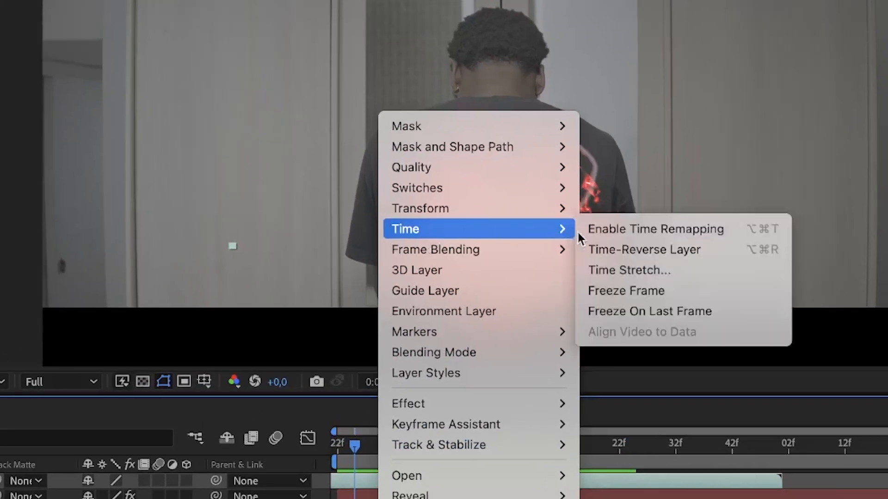
pyautogui.click(602, 271)
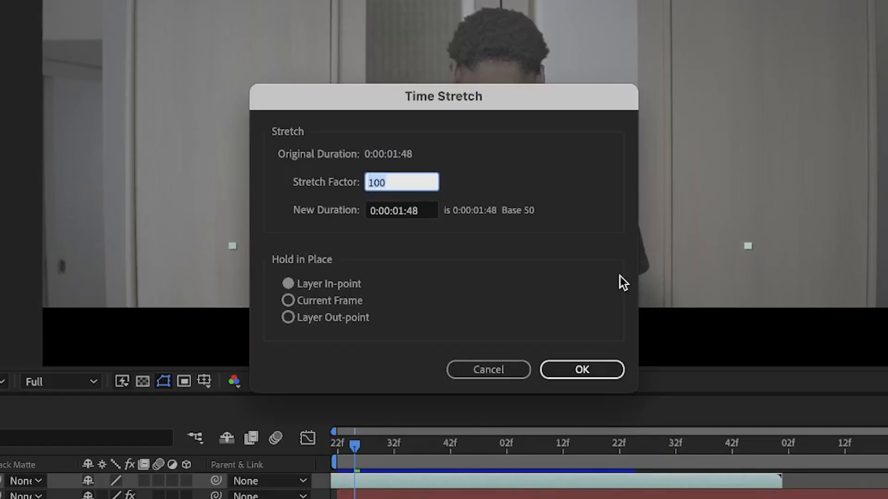
pyautogui.write('75')
pyautogui.press('Return')
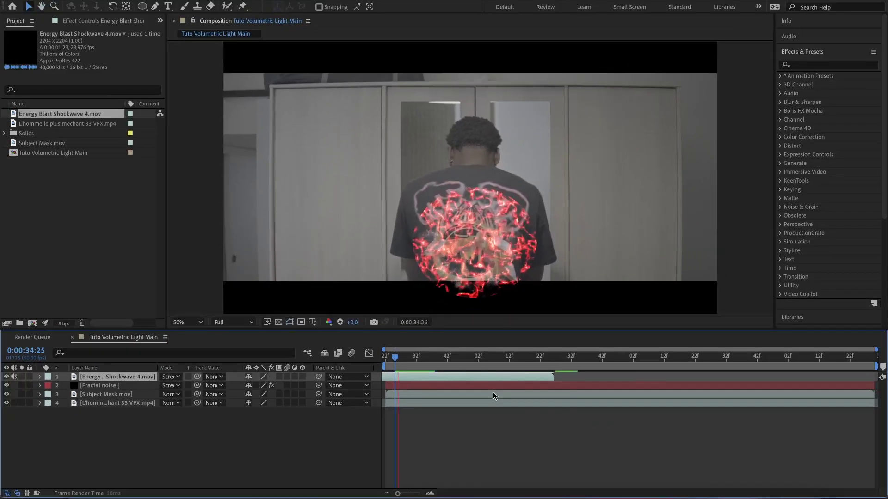
# Duplicate the shockwave layer into several time-staggered copies
pyautogui.press('space')
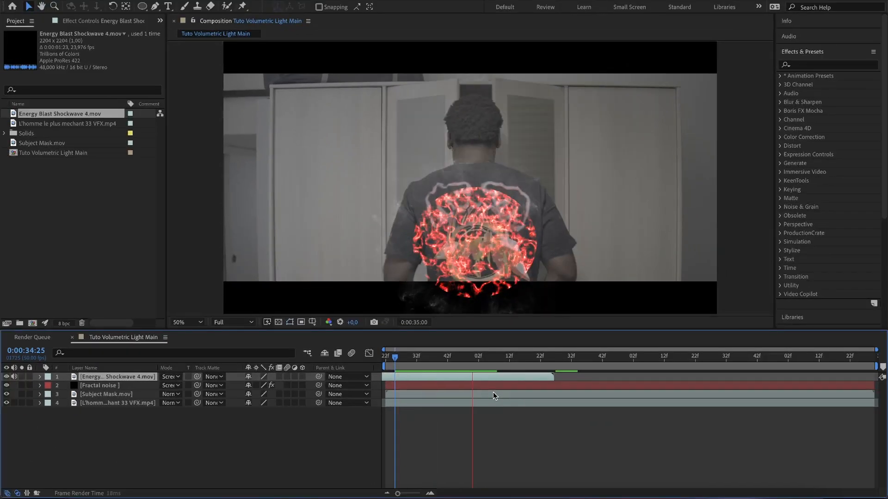
pyautogui.press('space')
pyautogui.hotkey('ctrl', 'd')
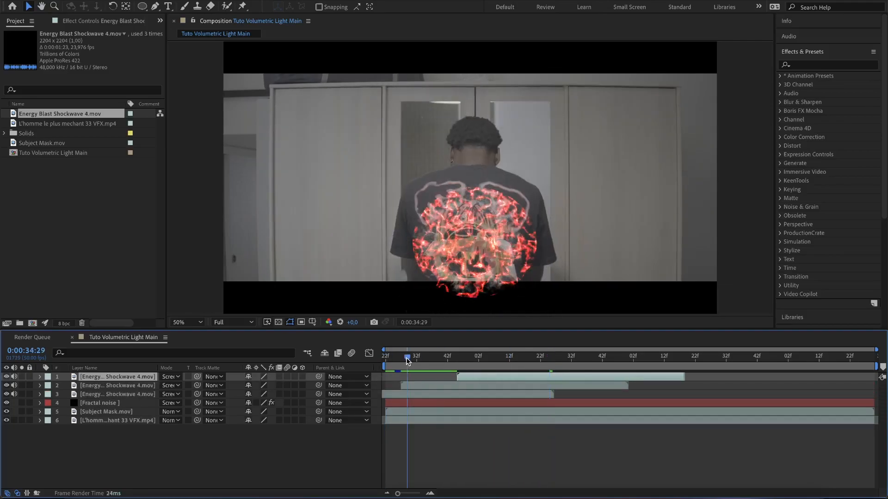
pyautogui.hotkey('ctrl', 'd')
pyautogui.press('space')
pyautogui.hotkey('ctrl', 'd')
pyautogui.hotkey('ctrl', 'd')
pyautogui.hotkey('ctrl', 'd')
pyautogui.hotkey('ctrl', 'd')
# Tint the shockwave red-orange with VC Color Vibrance
pyautogui.hotkey('ctrl', 'space')
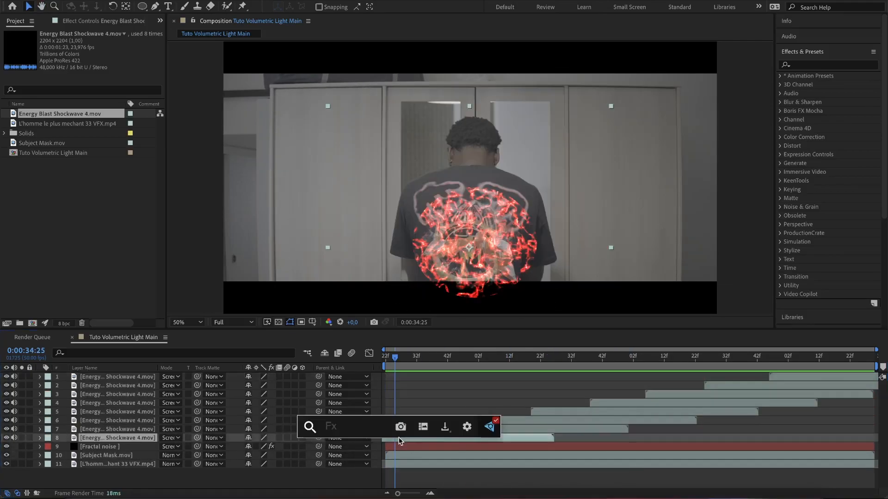
pyautogui.write('VC')
pyautogui.click(376, 430)
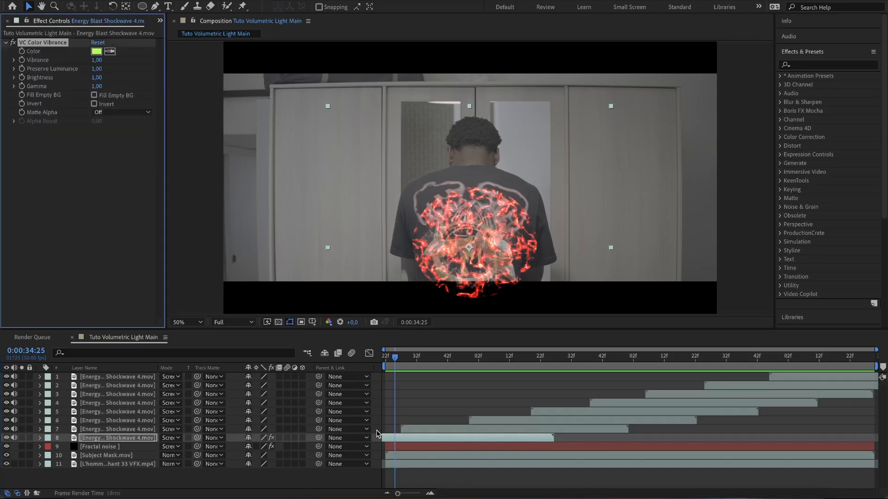
pyautogui.click(96, 51)
pyautogui.click(654, 295)
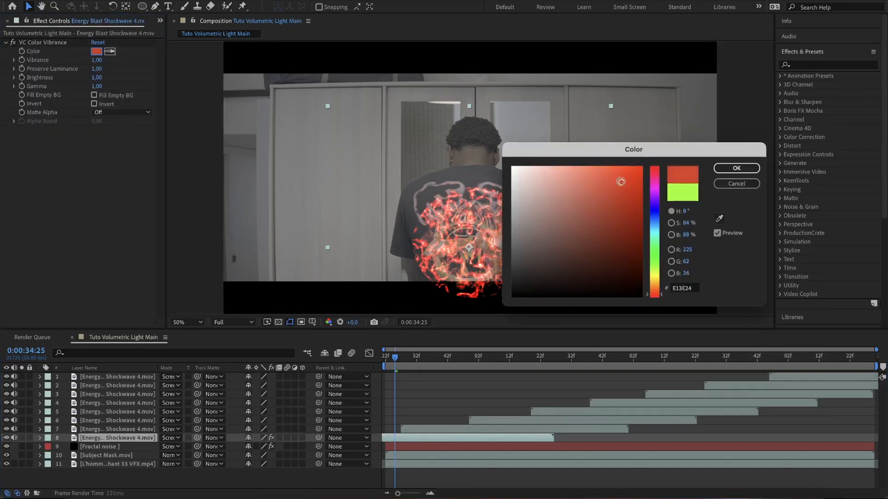
pyautogui.click(658, 293)
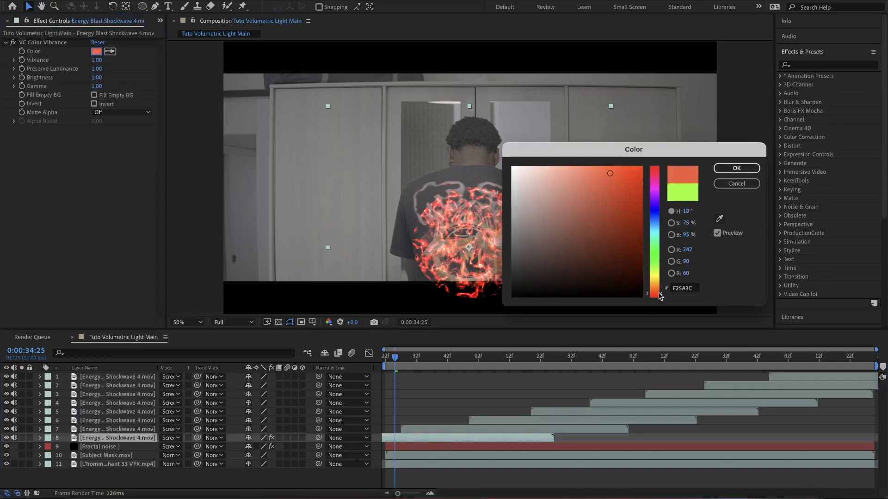
pyautogui.press('Return')
# Select all the shockwave copies together with the Fractal noise layer
pyautogui.press('space')
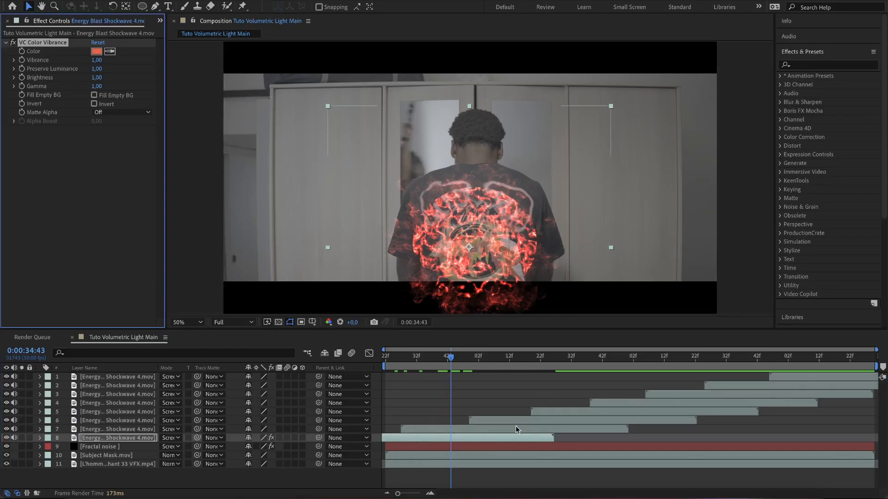
pyautogui.moveTo(596, 431); pyautogui.dragTo(805, 377)
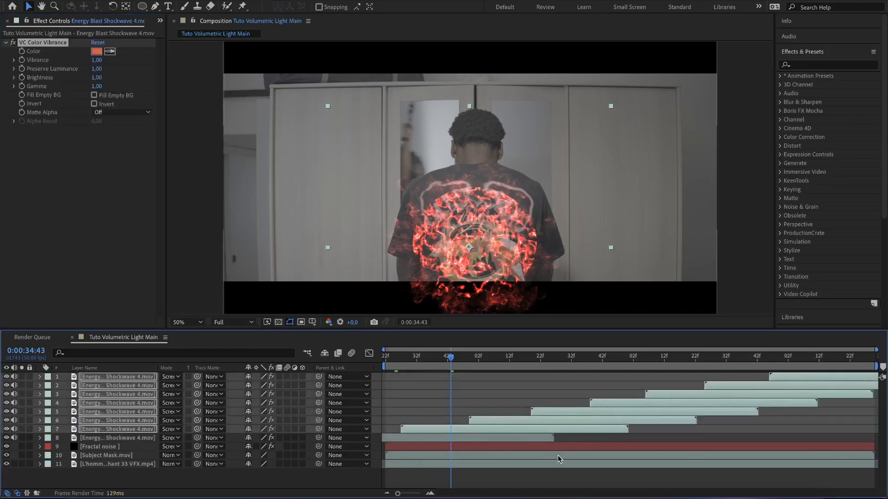
pyautogui.click(100, 447)
# Pre-compose the selection as Volumetric light source and blend it as Screen
pyautogui.rightClick(109, 447)
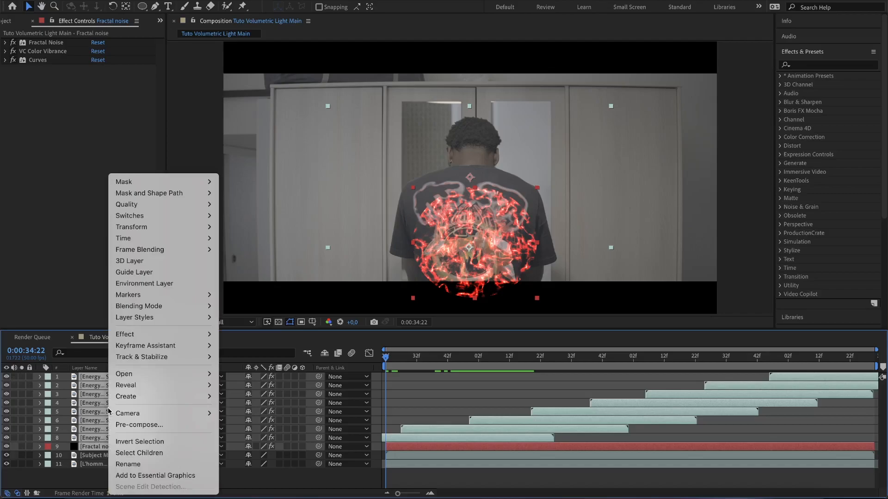
pyautogui.click(127, 425)
pyautogui.write('Volumetric light source')
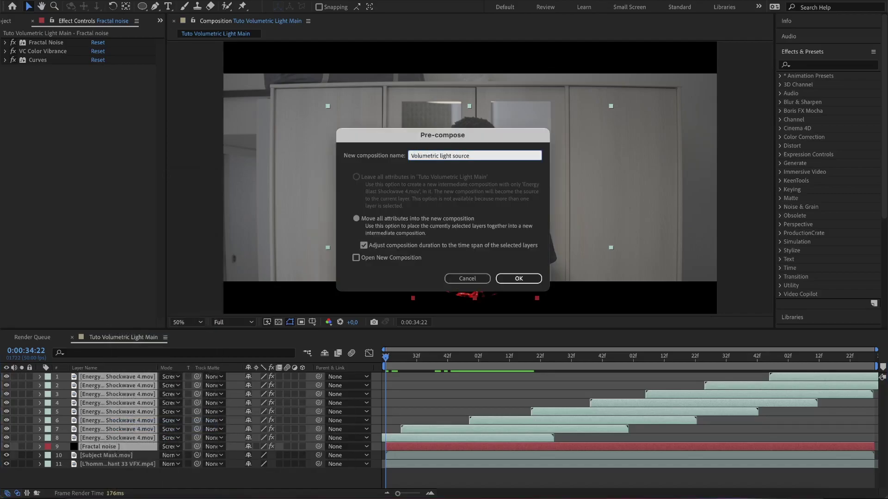
pyautogui.press('Return')
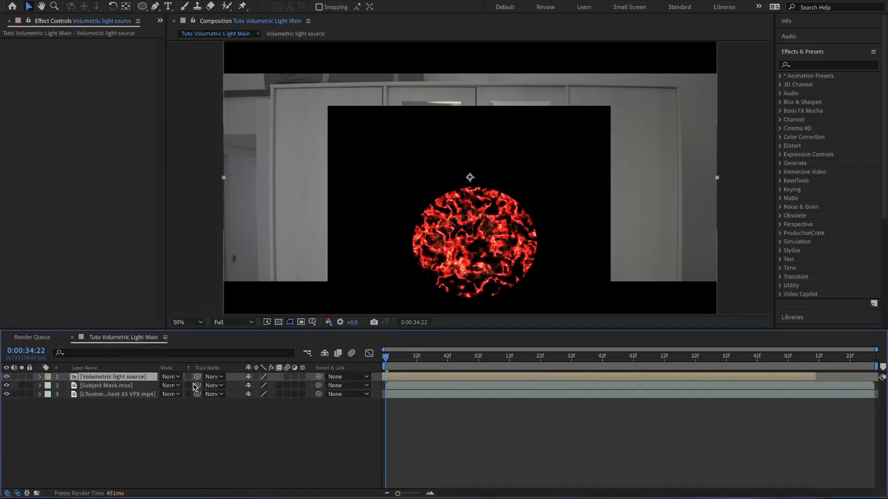
pyautogui.click(172, 377)
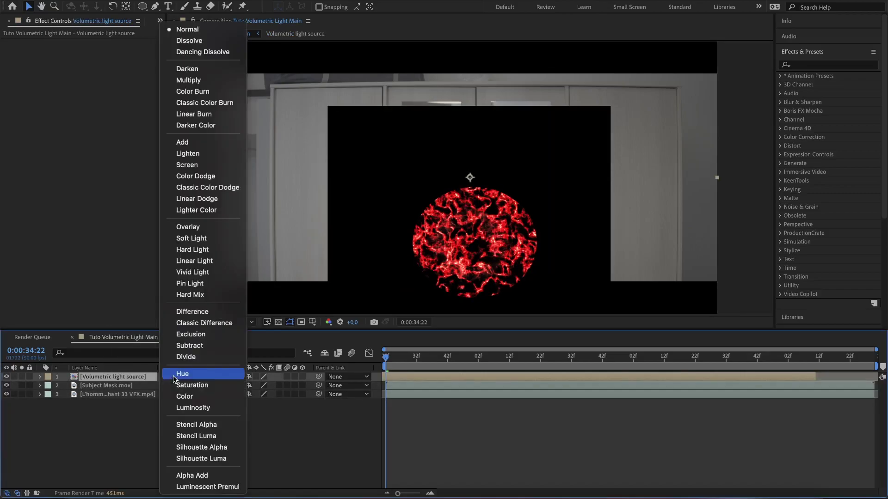
pyautogui.click(194, 167)
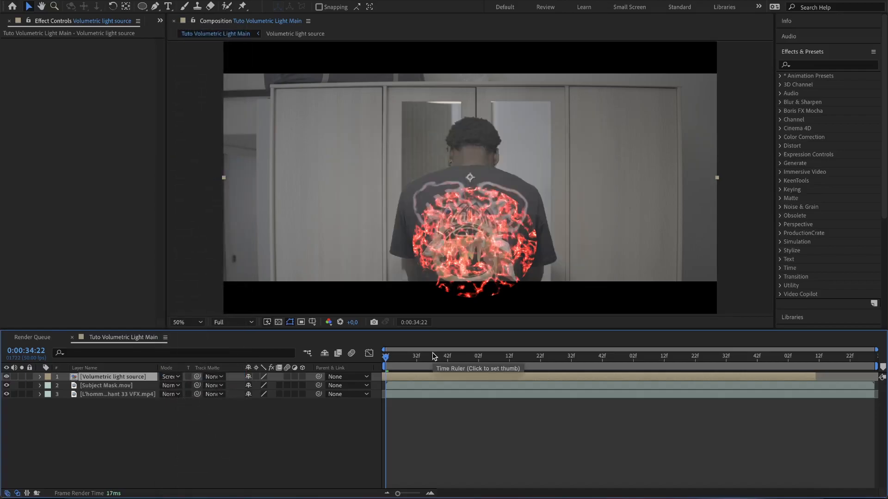
# Apply CC Radial Fast Blur at 98 with its centre moved low on the man's body
pyautogui.hotkey('ctrl', 'space')
pyautogui.write('fas')
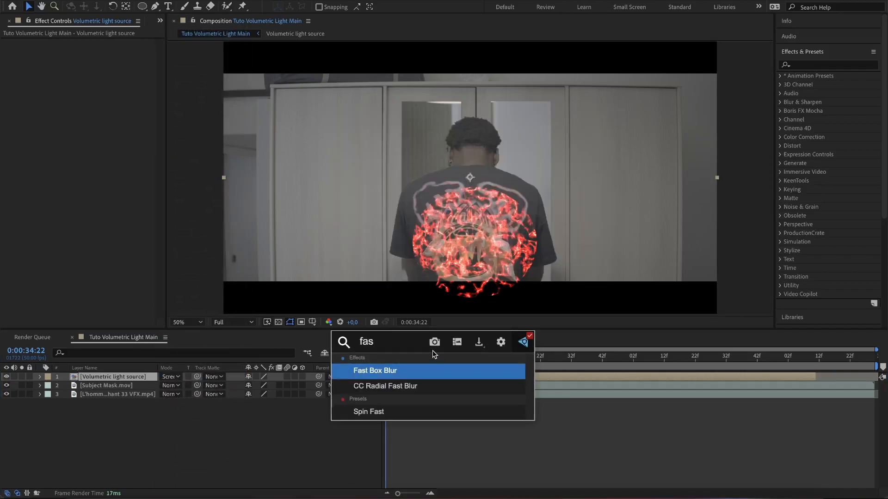
pyautogui.press('Down')
pyautogui.press('Return')
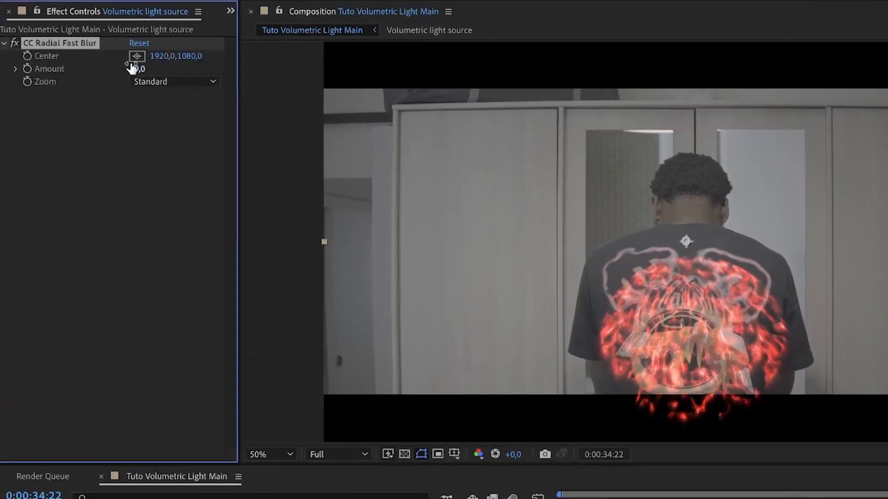
pyautogui.moveTo(142, 72); pyautogui.dragTo(173, 73)
pyautogui.moveTo(686, 241); pyautogui.dragTo(686, 384)
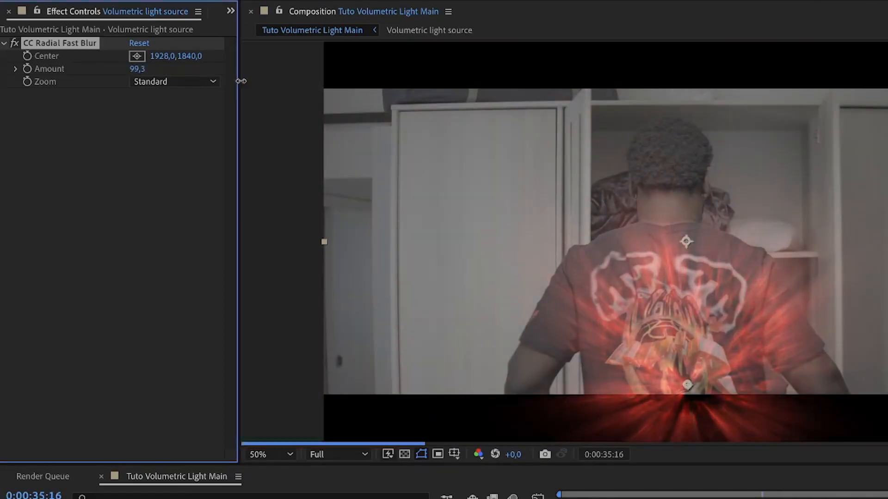
pyautogui.moveTo(688, 388)
pyautogui.mouseDown()
pyautogui.moveTo(694, 447)
pyautogui.moveTo(683, 437)
pyautogui.mouseUp()
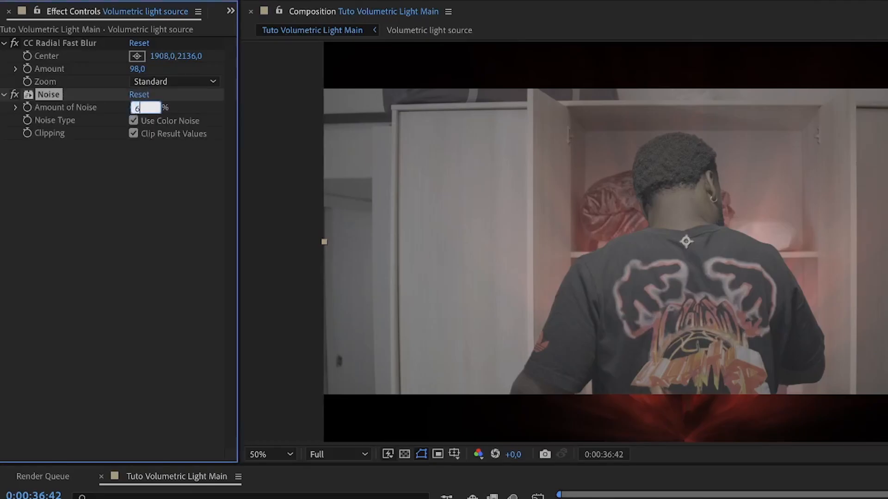
pyautogui.scroll(4, 661, 295)
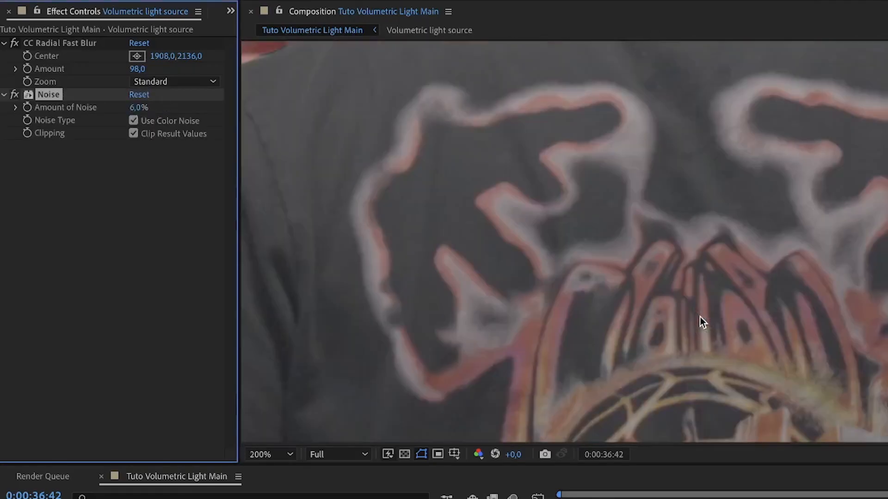
pyautogui.scroll(5, 727, 295)
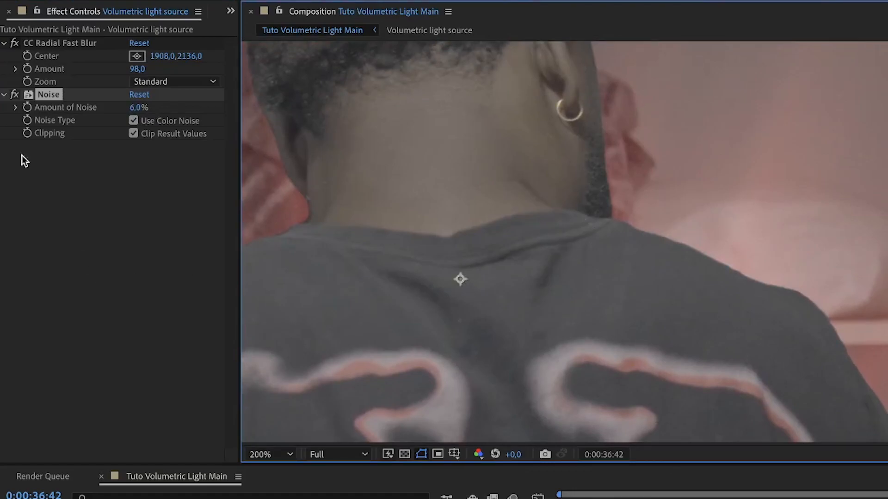
# Inspect the 6% noise grain zoomed in, then fit the frame back in view
pyautogui.click(16, 96)
pyautogui.press('.')
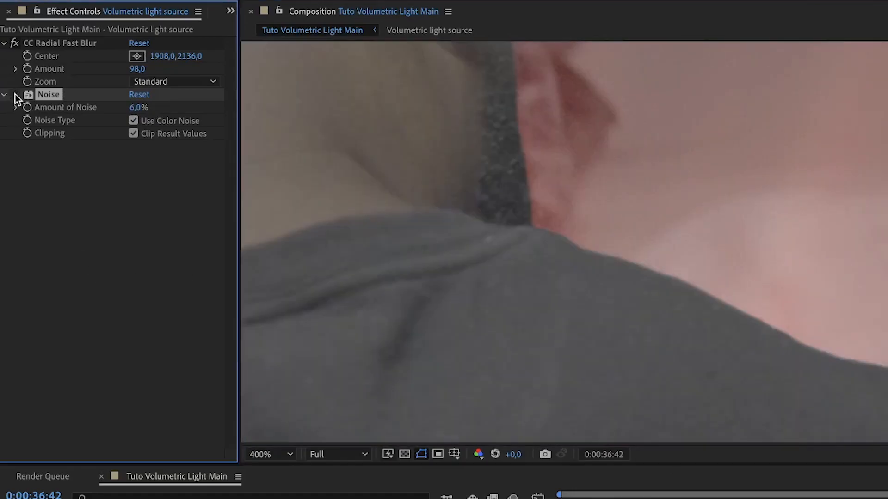
pyautogui.hotkey('shift', '/')
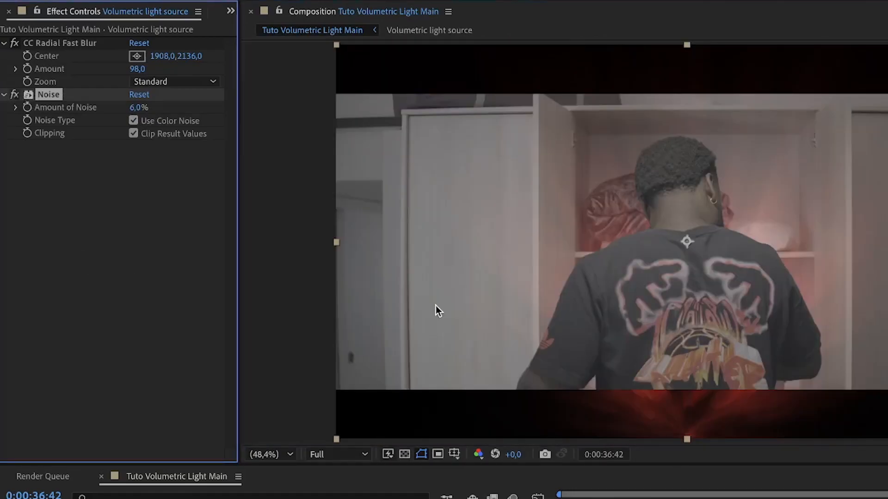
pyautogui.hotkey('ctrl', 'space')
pyautogui.write('glo')
# Add Glow with radius 150 and Exposure at 0.70 to the light source
pyautogui.press('Return')
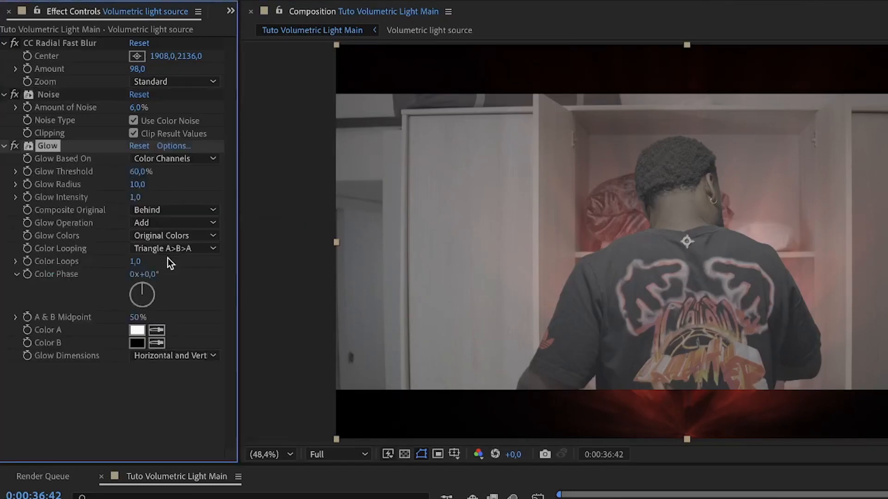
pyautogui.click(139, 184)
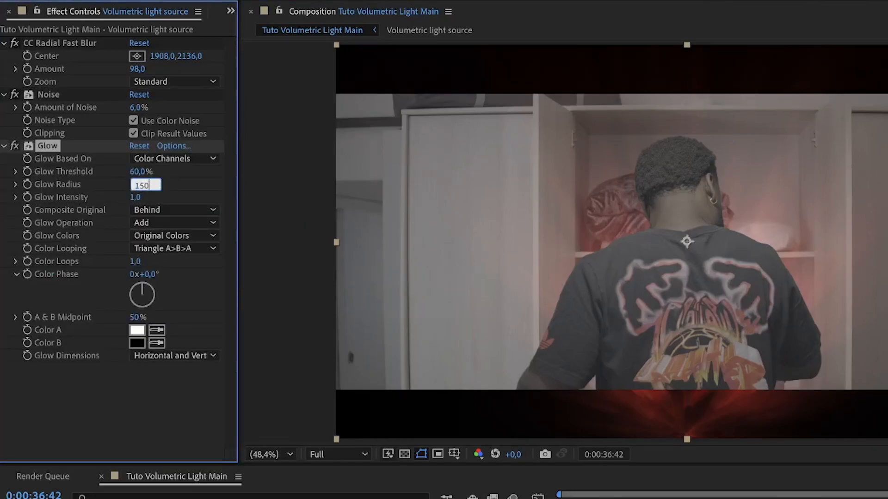
pyautogui.hotkey('ctrl', 'space')
pyautogui.write('exp')
pyautogui.press('Return')
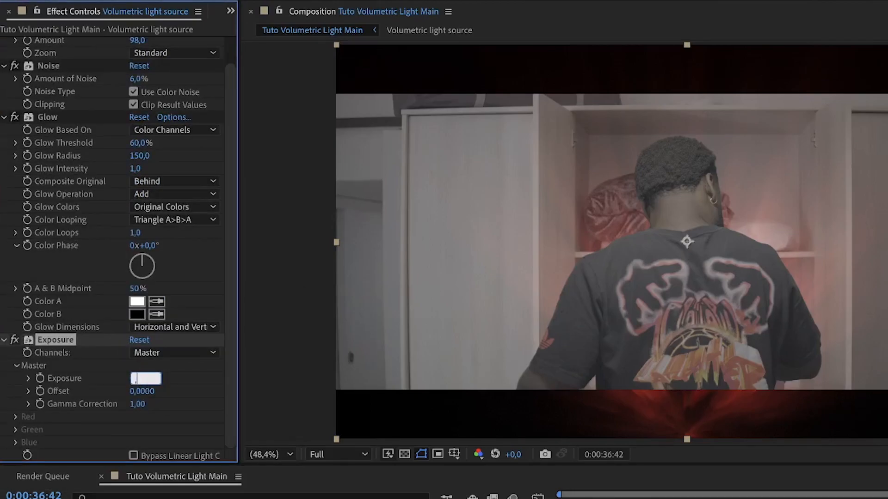
pyautogui.write(',7')
pyautogui.press('Return')
# Add Curves with the Red channel bowed upward to boost the reds
pyautogui.hotkey('ctrl', 'space')
pyautogui.write('c')
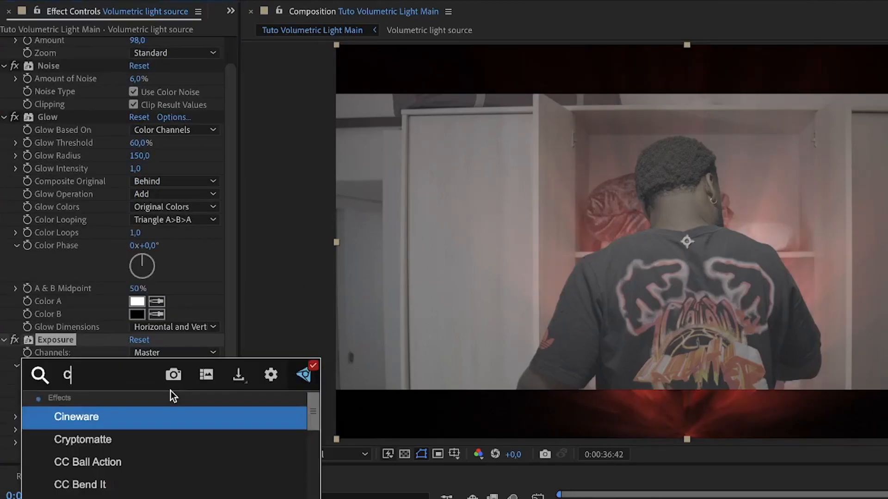
pyautogui.write('urv')
pyautogui.press('Return')
pyautogui.click(174, 176)
pyautogui.click(160, 189)
pyautogui.moveTo(166, 276); pyautogui.dragTo(155, 255)
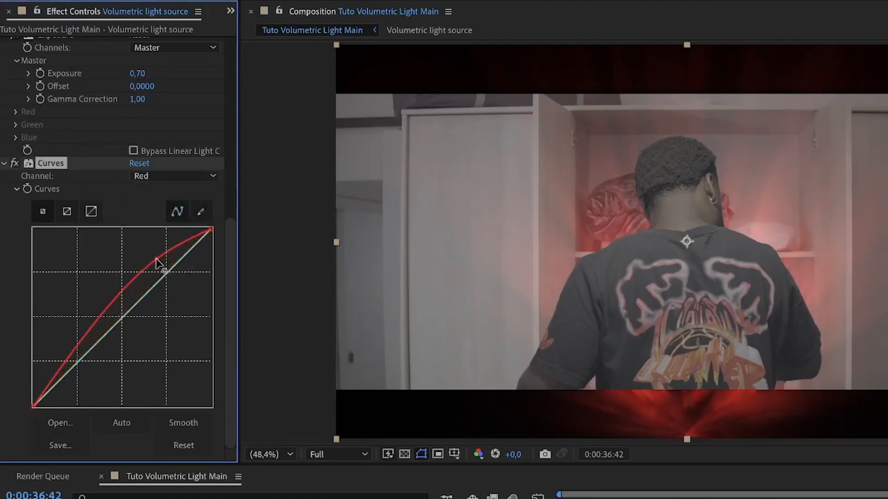
pyautogui.moveTo(62, 365); pyautogui.dragTo(70, 356)
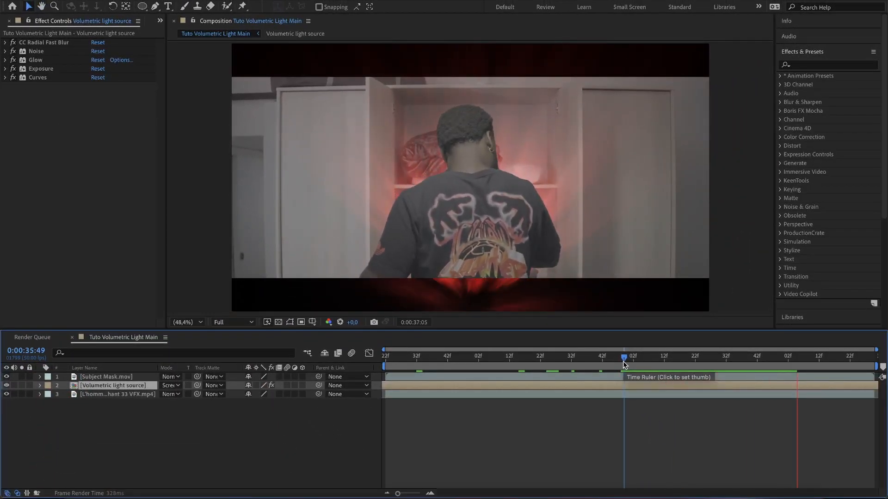
# Set the second light layer's Glow Radius to 400 and Glow Intensity to 3.0
pyautogui.click(464, 388)
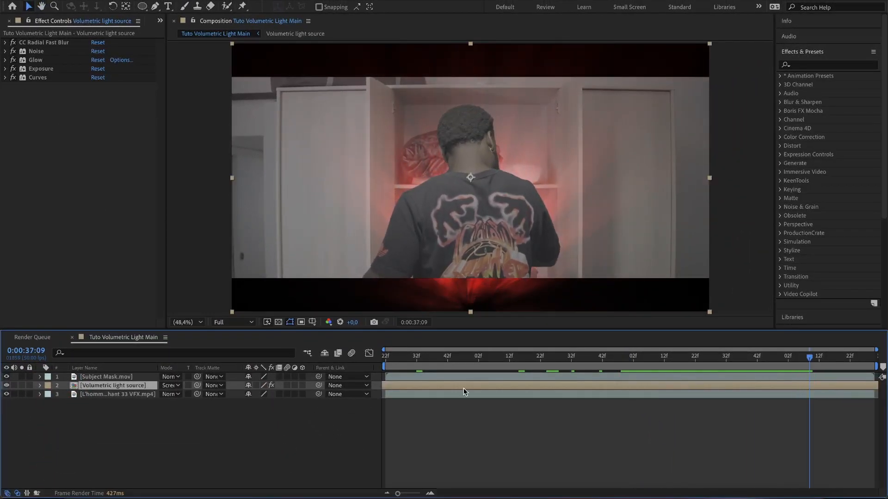
pyautogui.hotkey('ctrl', '`')
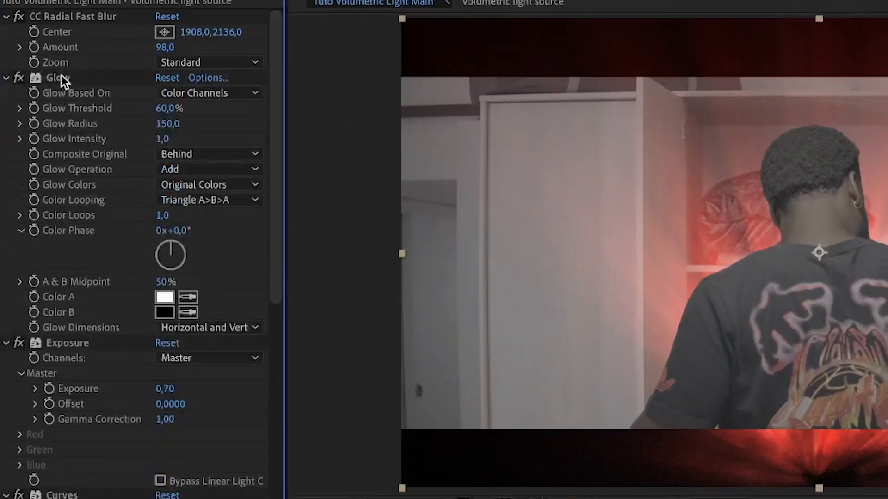
pyautogui.scroll(-5, 75, 155)
pyautogui.scroll(5, 75, 154)
pyautogui.click(170, 126)
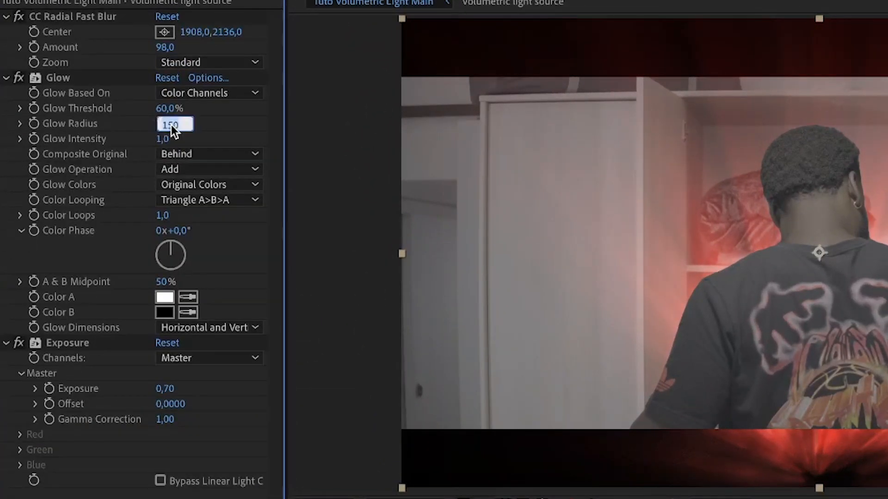
pyautogui.write('400')
pyautogui.press('Return')
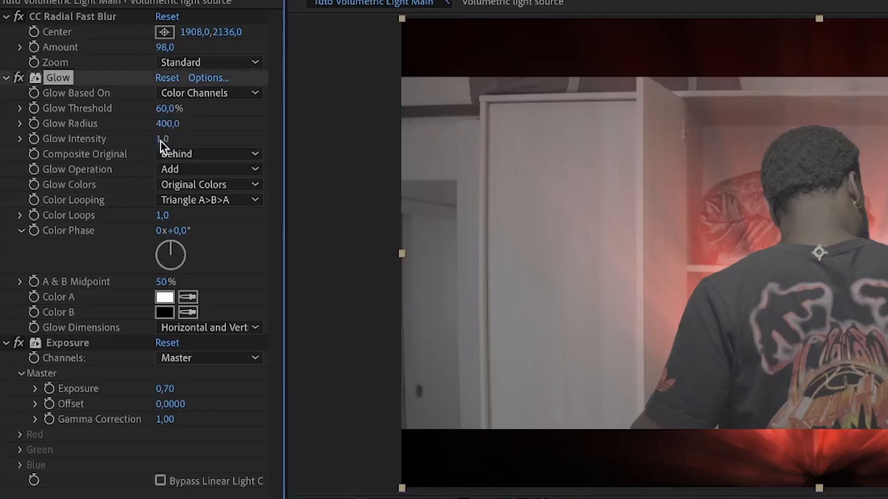
pyautogui.click(162, 139)
pyautogui.write('3')
pyautogui.press('Return')
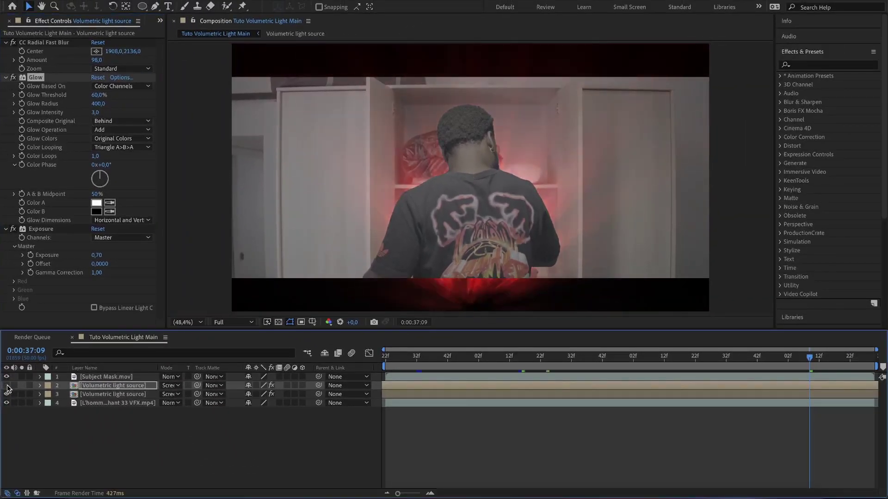
# Toggle the second glow layer's visibility several times to compare the stronger glow
pyautogui.click(6, 386)
pyautogui.click(6, 386)
pyautogui.click(7, 386)
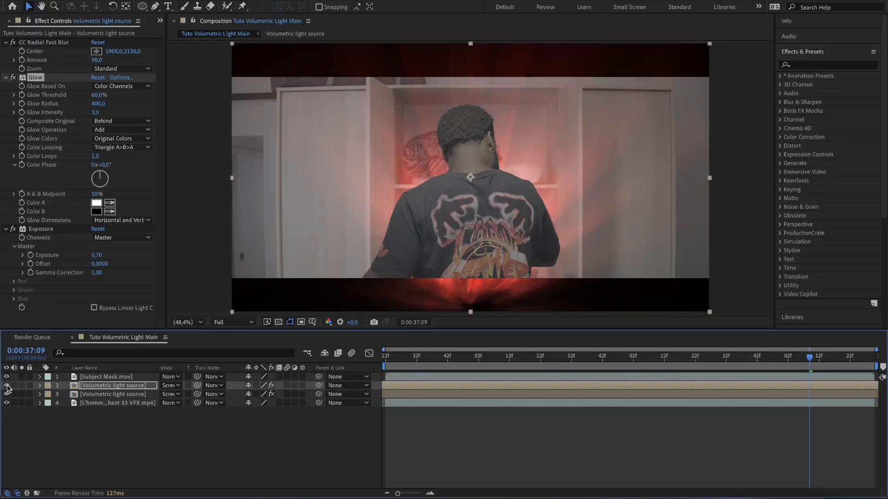
pyautogui.click(7, 386)
pyautogui.click(6, 386)
# Create a new solid layer named Lightwrap on top of the stack
pyautogui.click(136, 436)
pyautogui.hotkey('ctrl', 'y')
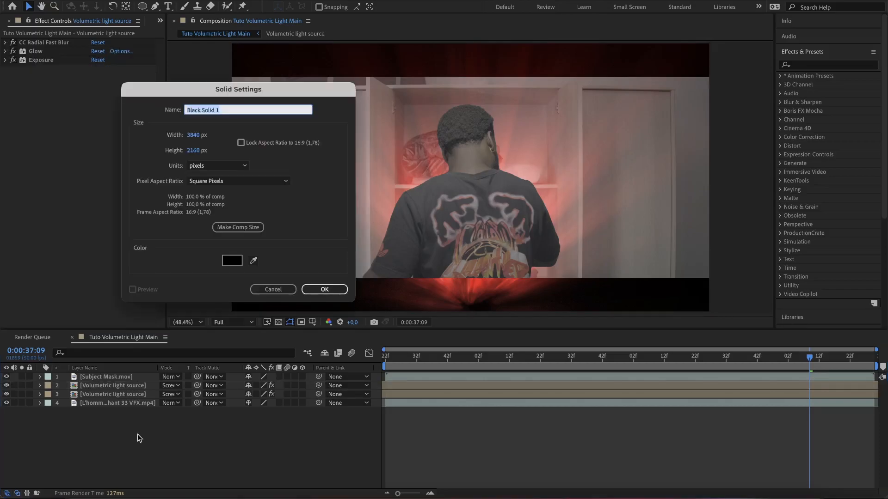
pyautogui.click(232, 260)
pyautogui.press('Return')
pyautogui.write('Lightwrap')
pyautogui.press('Return')
# Apply Set Channels to Lightwrap and take its channels from the light source layer
pyautogui.hotkey('ctrl', 'space')
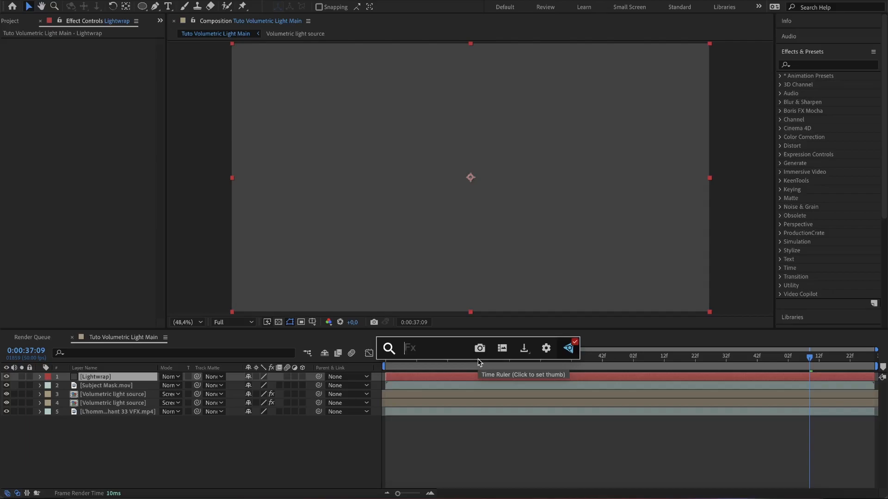
pyautogui.write('set')
pyautogui.press('Return')
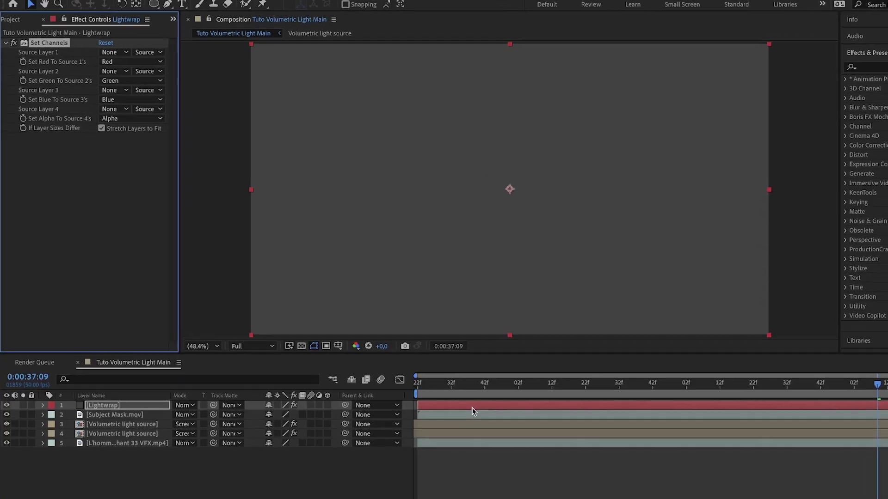
pyautogui.click(104, 51)
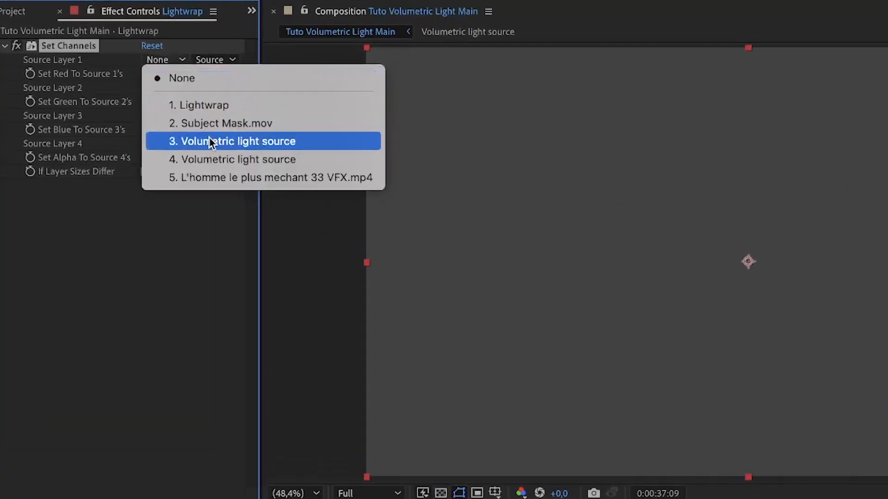
pyautogui.click(135, 112)
pyautogui.click(165, 88)
pyautogui.click(208, 184)
pyautogui.click(173, 117)
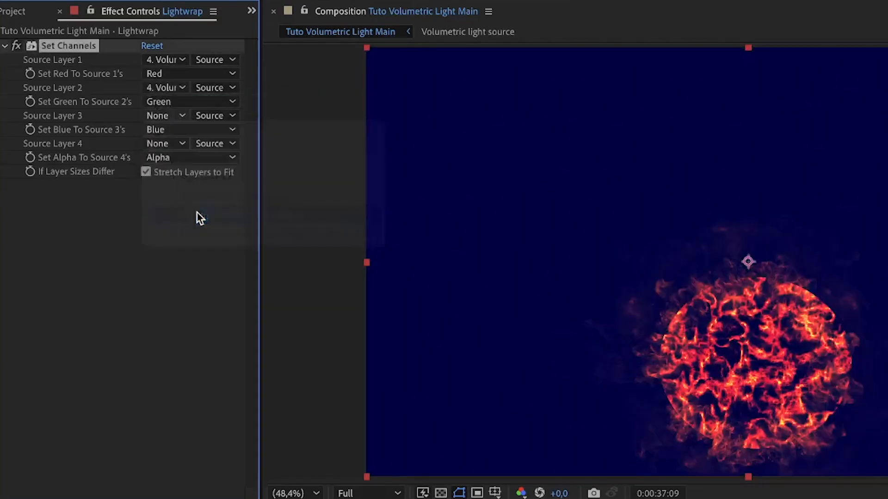
pyautogui.click(199, 215)
# Set all four channel sources to use the light layer with its Effects & Masks
pyautogui.click(213, 60)
pyautogui.click(224, 113)
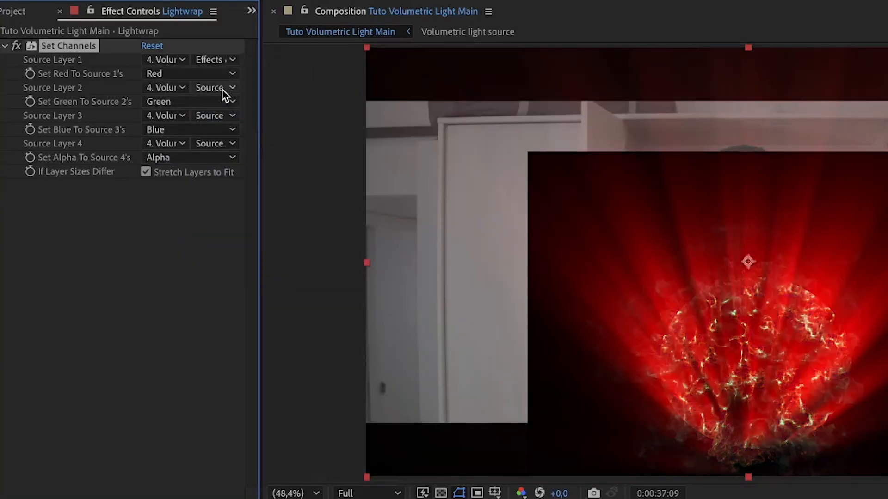
pyautogui.click(228, 88)
pyautogui.click(224, 136)
pyautogui.click(221, 115)
pyautogui.click(222, 169)
pyautogui.click(222, 144)
pyautogui.click(237, 197)
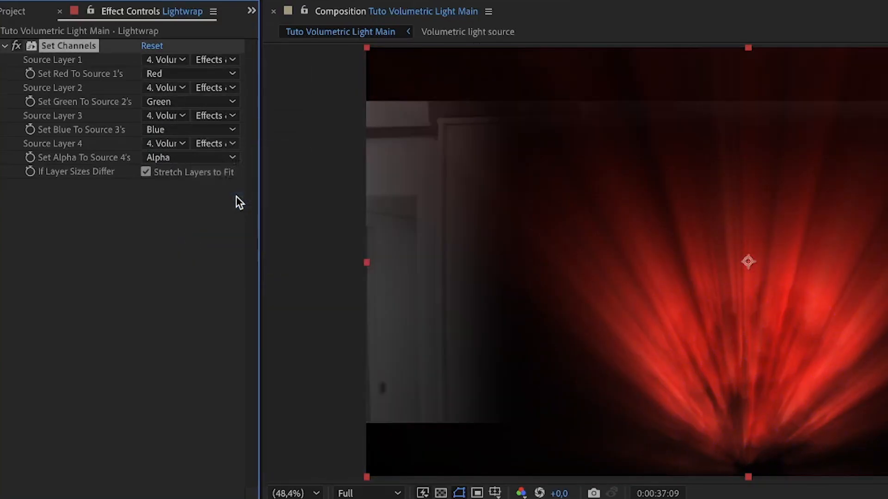
pyautogui.hotkey('ctrl', 'space')
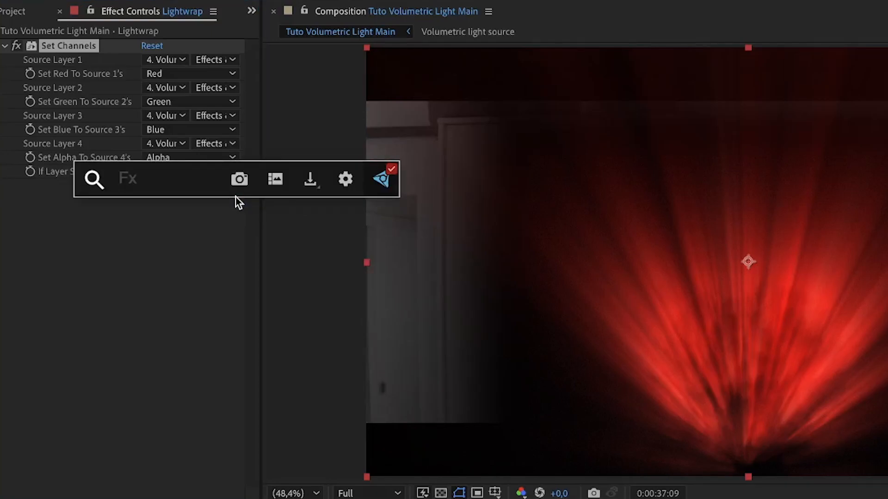
pyautogui.write('s')
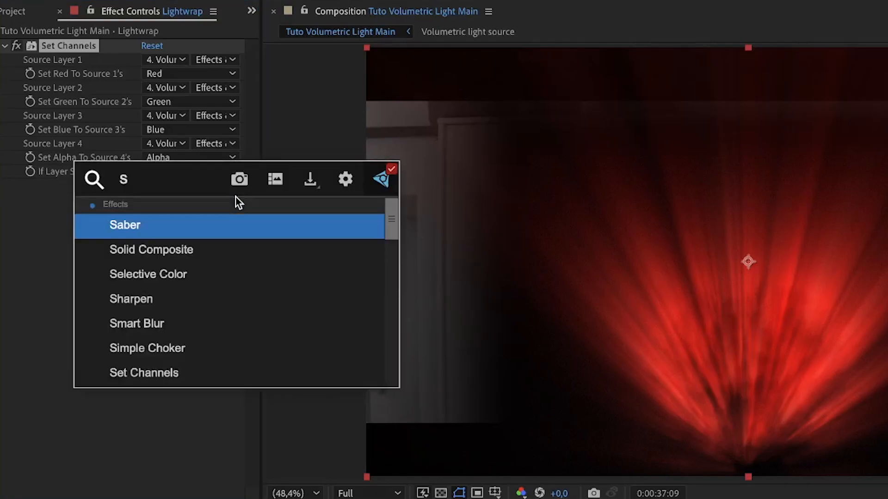
pyautogui.write('et')
# Matte the Lightwrap layer from Subject Mask.mov with Invert Matte checked
pyautogui.click(147, 248)
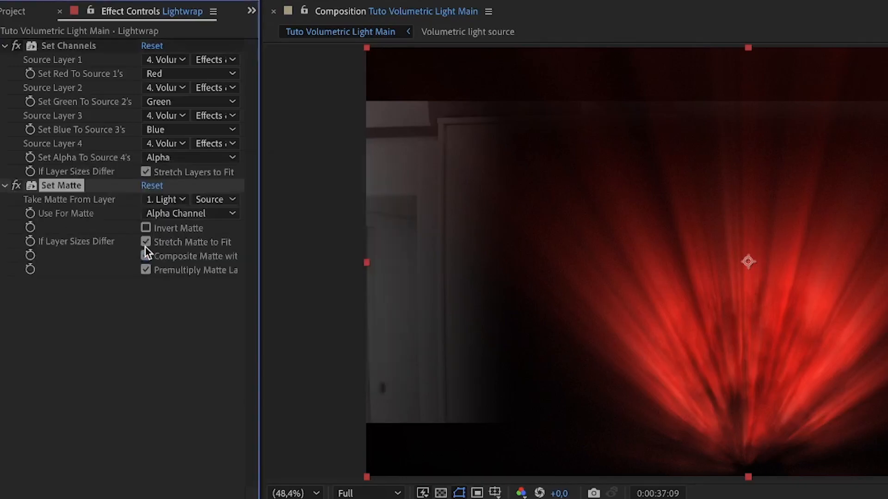
pyautogui.click(172, 199)
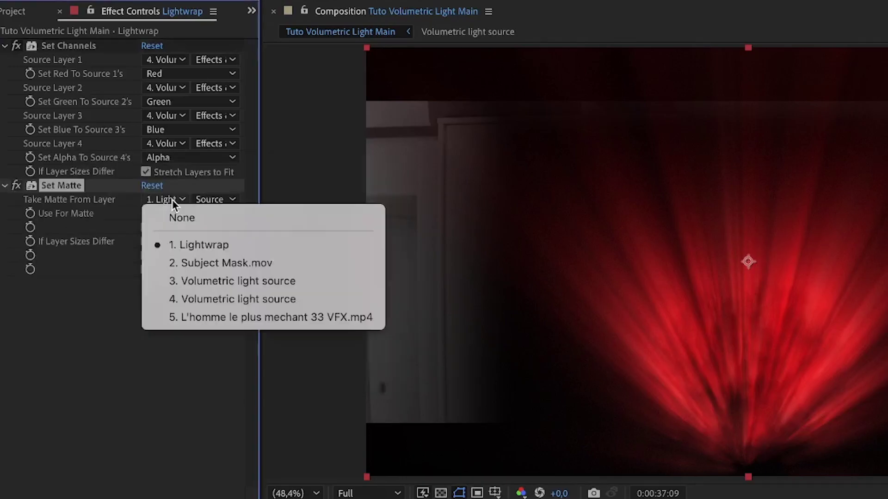
pyautogui.click(189, 260)
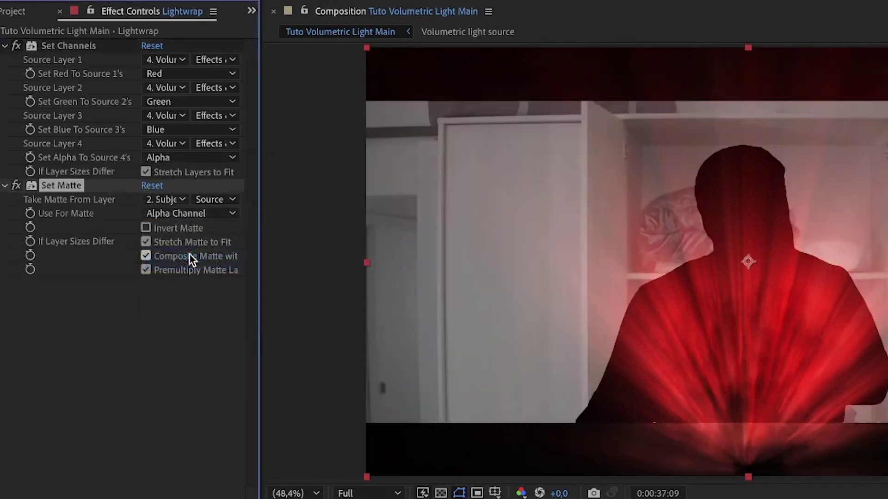
pyautogui.click(145, 228)
# Add Fast Box Blur to Lightwrap and widen its blur radius
pyautogui.hotkey('ctrl', 'space')
pyautogui.write('fas')
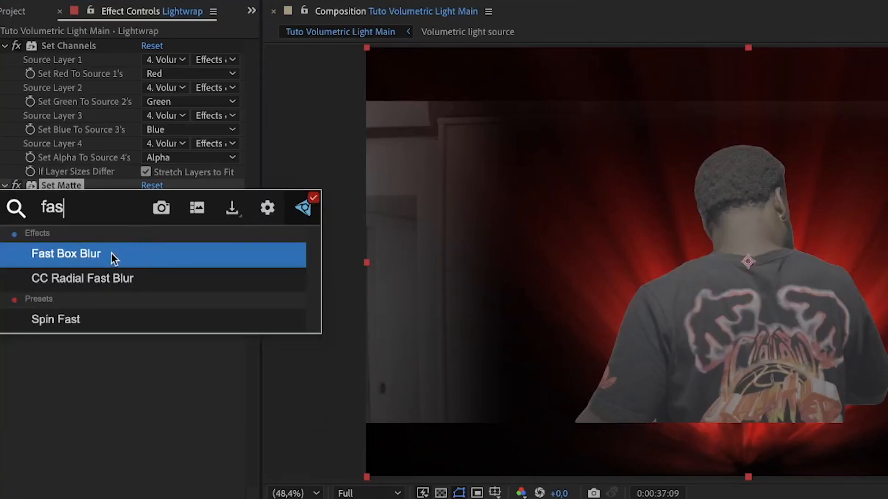
pyautogui.click(113, 256)
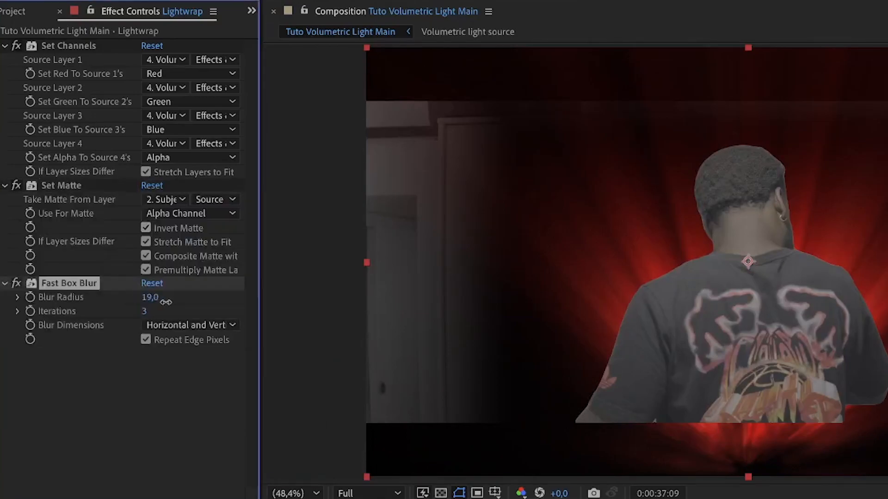
pyautogui.moveTo(166, 302); pyautogui.dragTo(192, 306)
# Add a second Set Matte from Subject Mask.mov and push the blur radius further
pyautogui.hotkey('ctrl', 'space')
pyautogui.write('set')
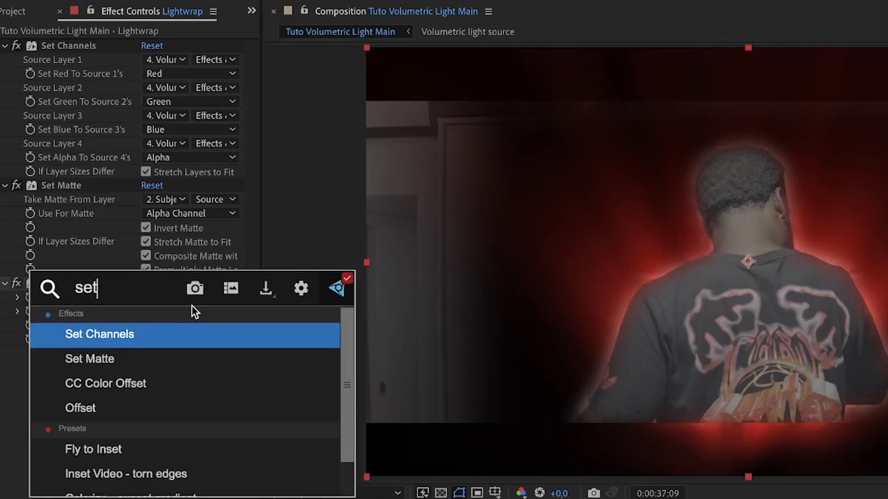
pyautogui.click(115, 358)
pyautogui.click(168, 369)
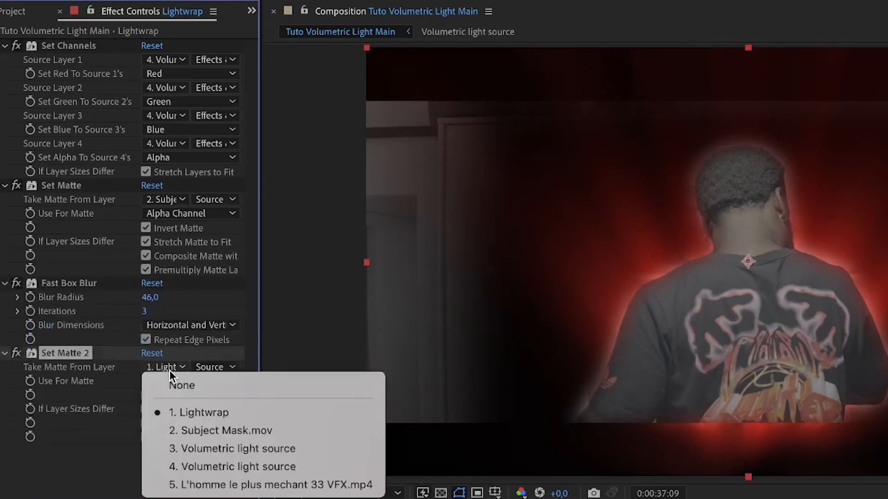
pyautogui.click(201, 428)
pyautogui.press('/')
pyautogui.moveTo(148, 297); pyautogui.dragTo(151, 298)
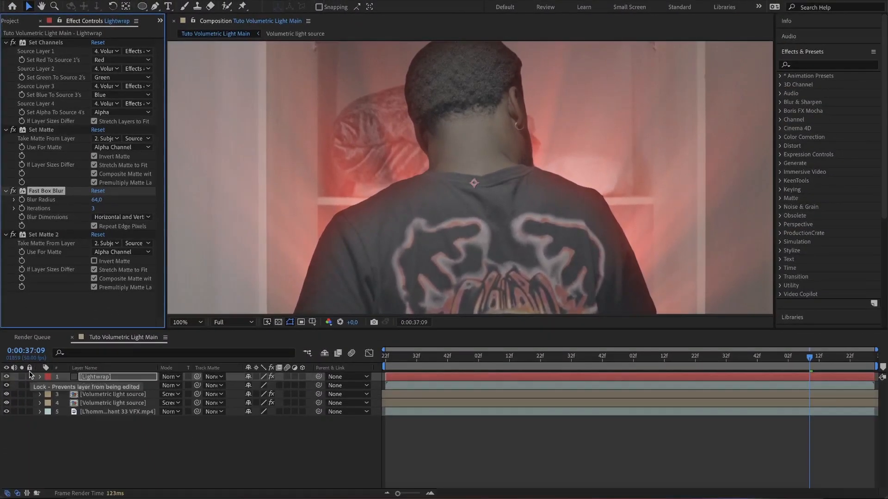
# Blend the Lightwrap layer in Screen mode and toggle it to compare
pyautogui.click(171, 377)
pyautogui.click(183, 168)
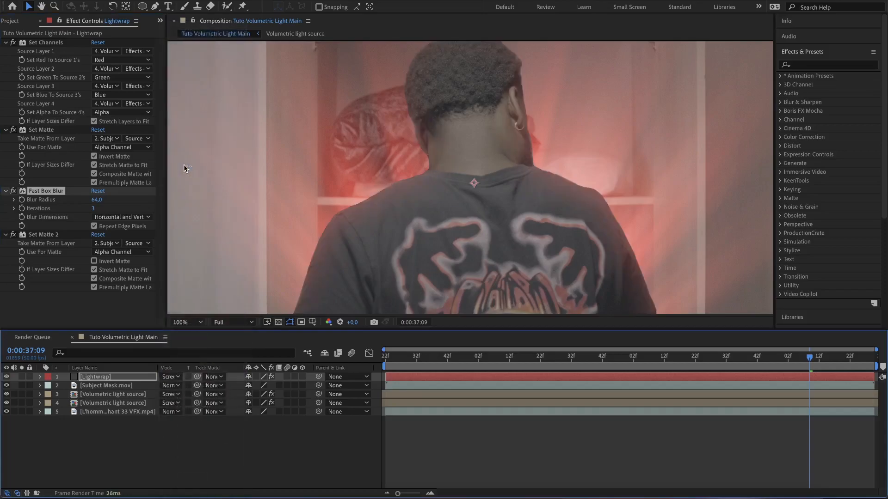
pyautogui.click(6, 378)
pyautogui.click(6, 378)
pyautogui.click(6, 377)
# Duplicate the Lightwrap layer and widen the duplicate's blur radius
pyautogui.click(104, 377)
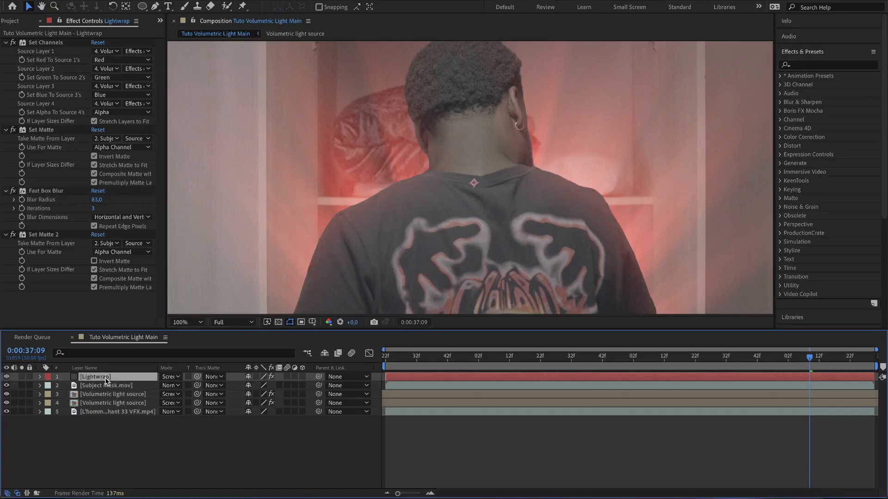
pyautogui.hotkey('ctrl', 'd')
pyautogui.moveTo(96, 200); pyautogui.dragTo(101, 200)
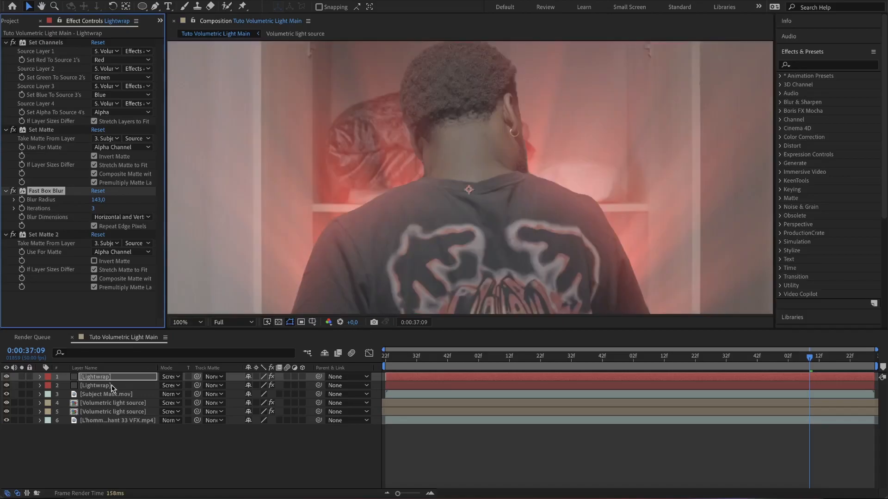
pyautogui.click(115, 386)
pyautogui.click(187, 322)
pyautogui.click(201, 150)
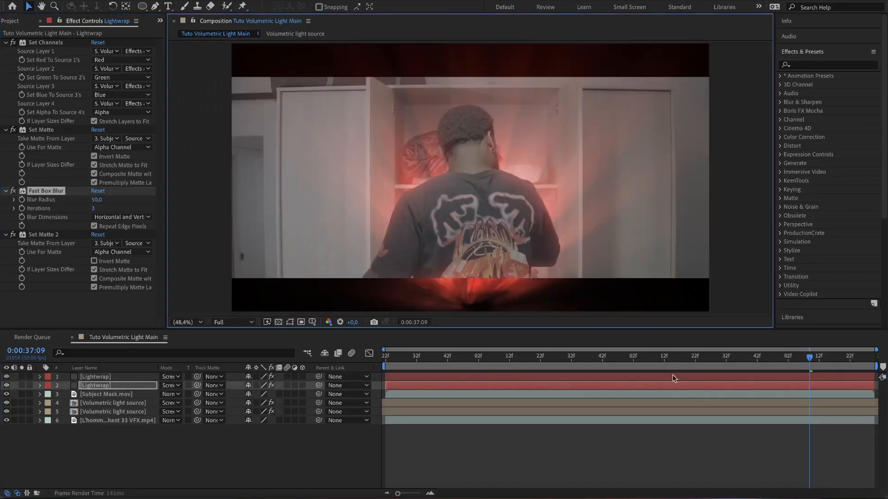
# Add Lens Texture 3.jpg as the top layer in Screen mode with a red-boosting Curves
pyautogui.click(15, 20)
pyautogui.moveTo(42, 133)
pyautogui.mouseDown()
pyautogui.moveTo(67, 153)
pyautogui.moveTo(104, 379)
pyautogui.mouseUp()
pyautogui.click(170, 376)
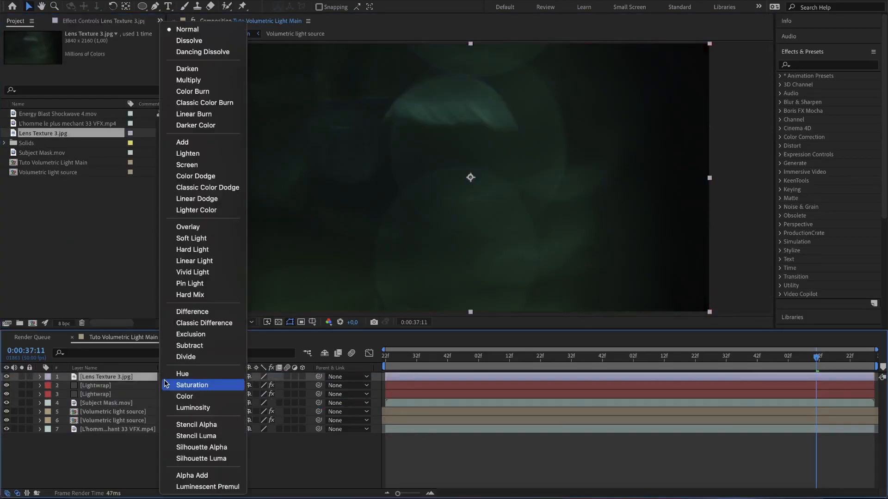
pyautogui.click(189, 169)
pyautogui.hotkey('ctrl', 'space')
pyautogui.write('cur')
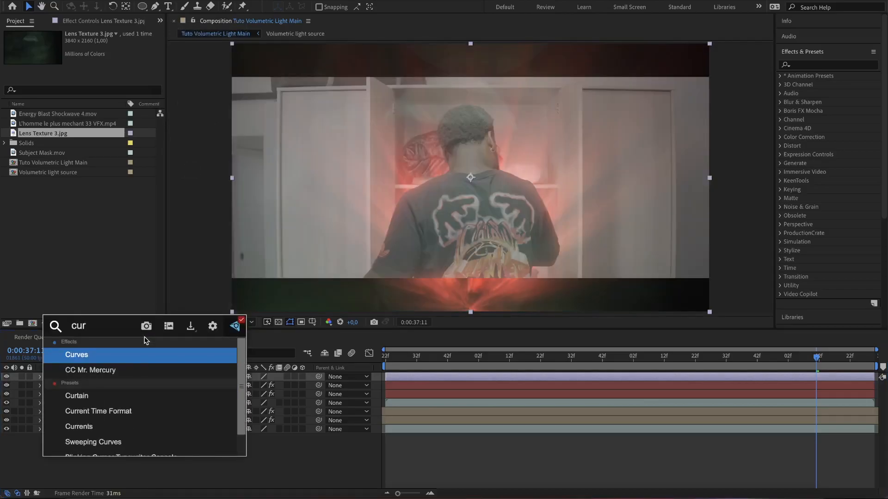
pyautogui.press('Return')
pyautogui.moveTo(117, 120)
pyautogui.mouseDown()
pyautogui.moveTo(122, 125)
pyautogui.moveTo(87, 114)
pyautogui.mouseUp()
# Drive the lens texture's Opacity with a wiggle(20,100) expression
pyautogui.press('space')
pyautogui.press('t')
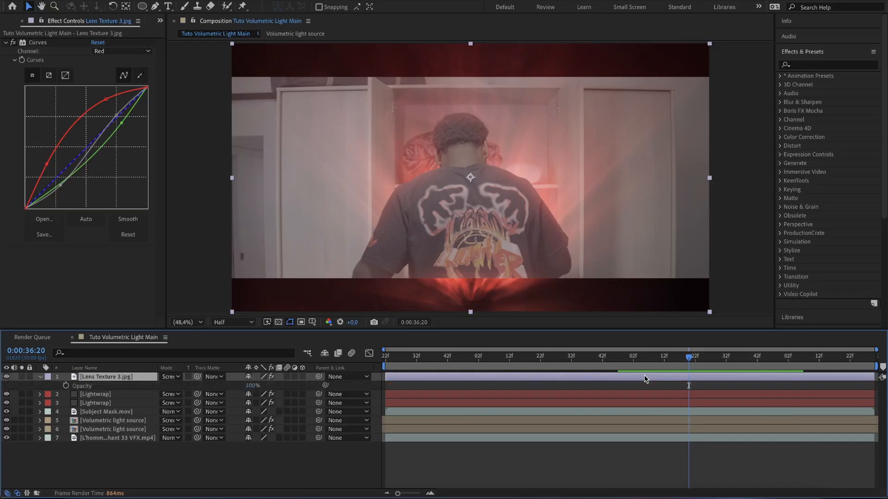
pyautogui.keyDown('alt'); pyautogui.click(66, 386); pyautogui.keyUp('alt')
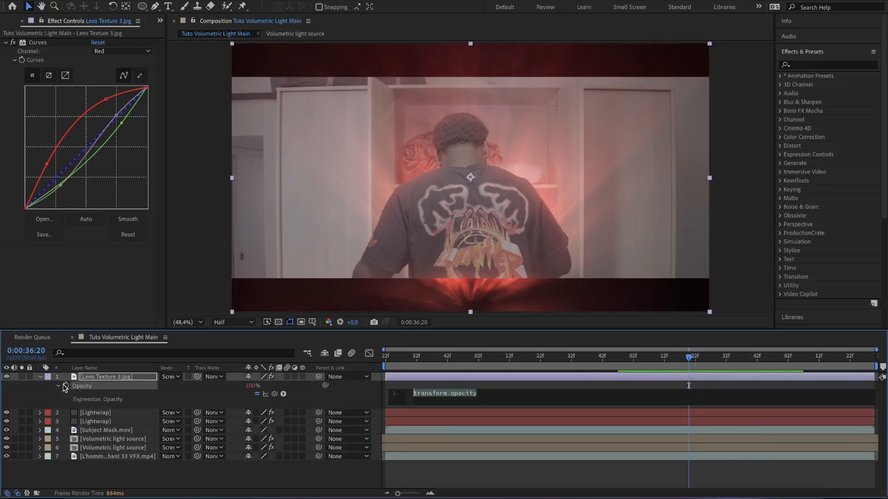
pyautogui.write('wiggle')
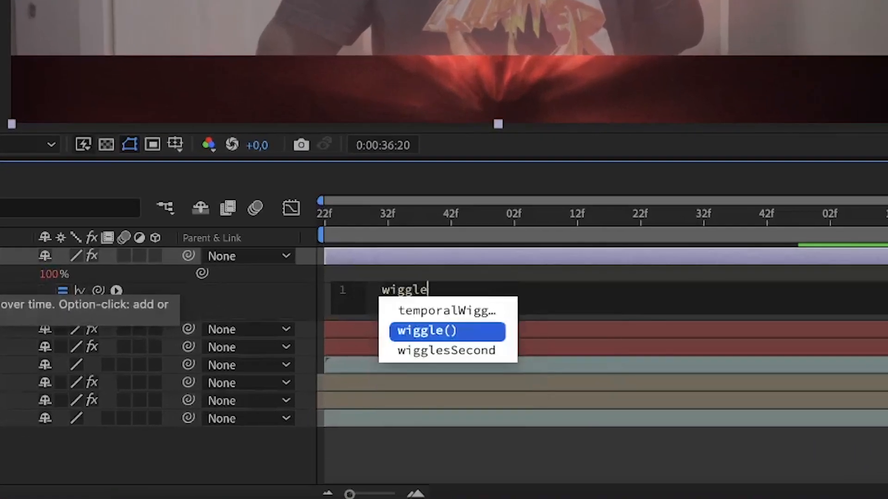
pyautogui.press('Return')
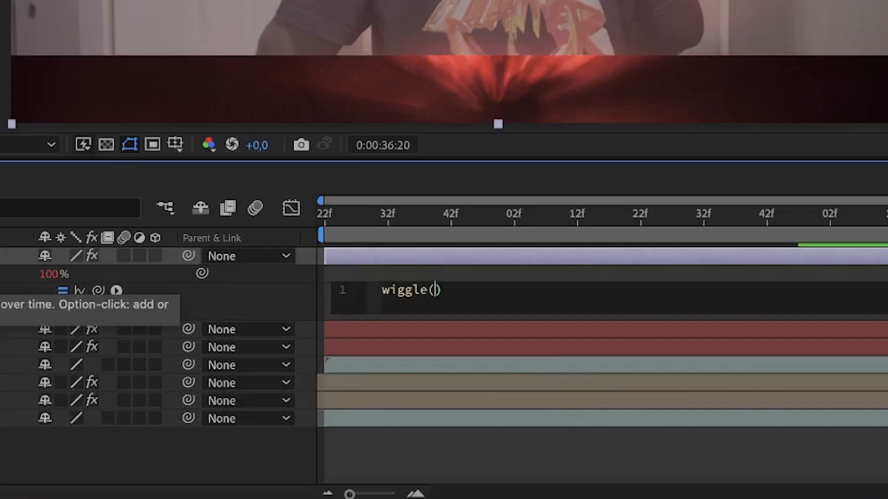
pyautogui.write('20,100')
pyautogui.click(513, 216)
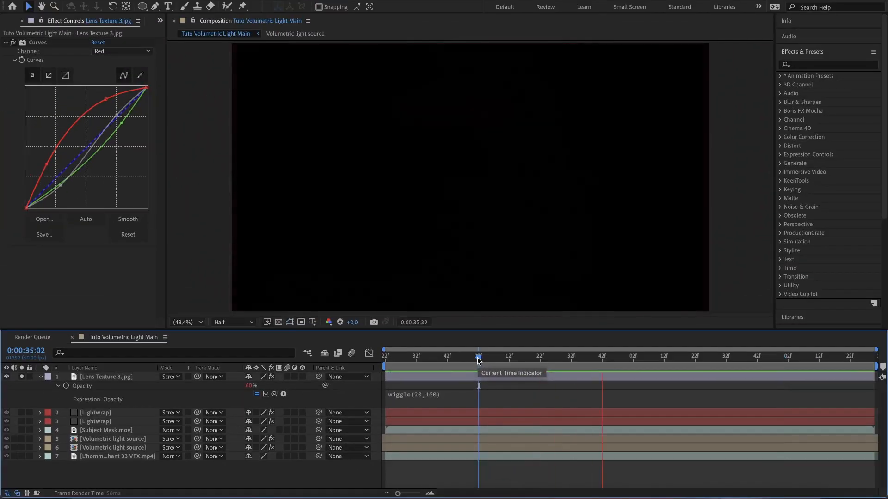
# Preview the shot to check the texture's flicker
pyautogui.press('space')
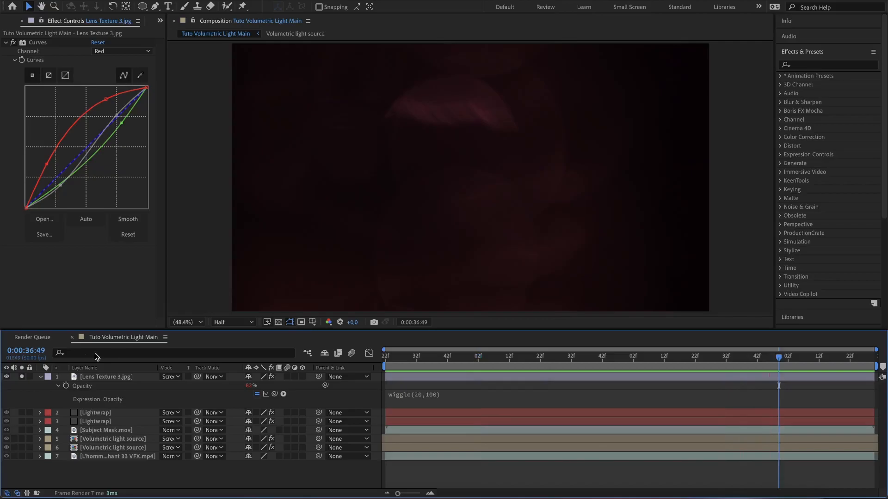
pyautogui.click(540, 357)
pyautogui.press('space')
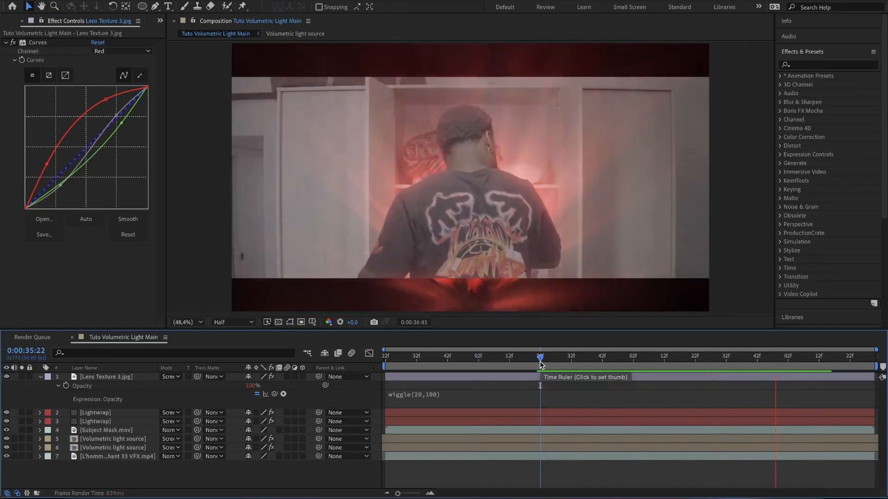
pyautogui.press('space')
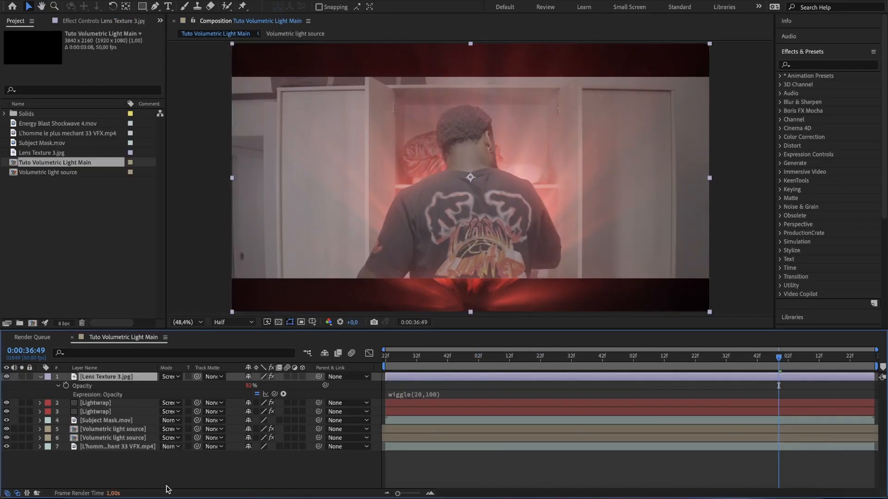
# Letterbox the shot with a black solid's Motion Tile at Output Height 75, then add an adjustment layer
pyautogui.click(151, 464)
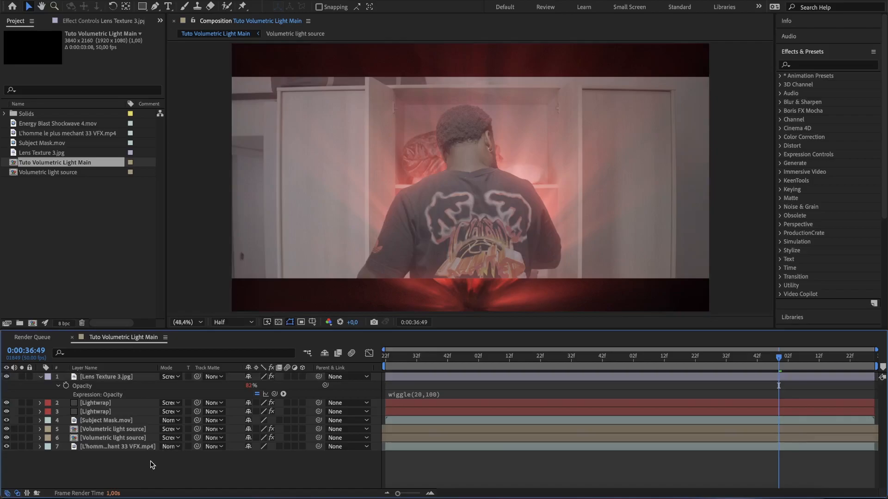
pyautogui.hotkey('ctrl', 'v')
pyautogui.hotkey('ctrl', 'space')
pyautogui.write('m')
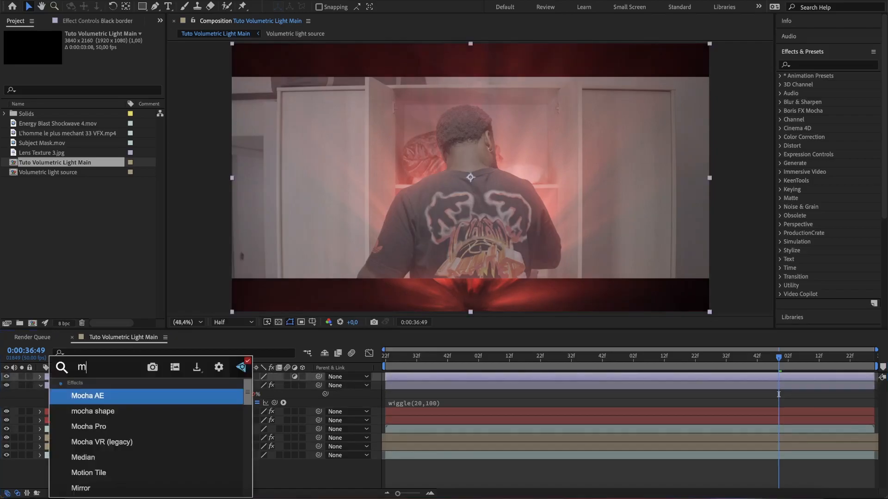
pyautogui.write('otio')
pyautogui.press('Return')
pyautogui.click(96, 83)
pyautogui.write('7')
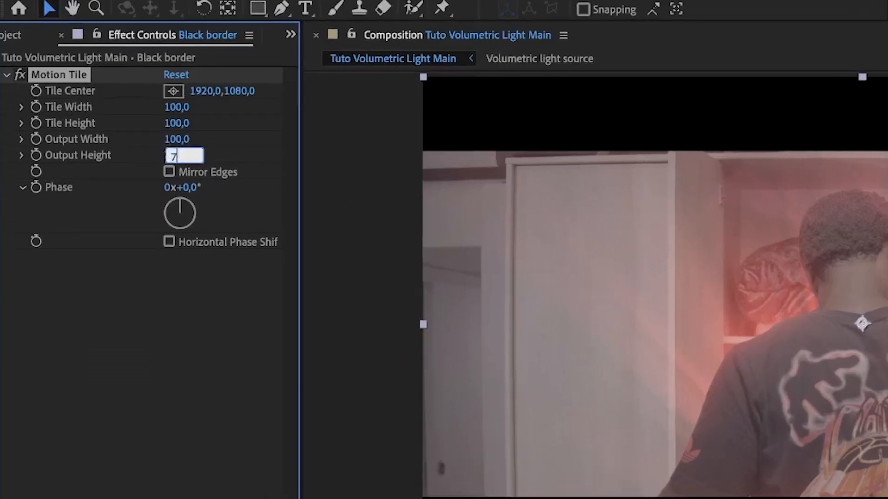
pyautogui.write('5')
pyautogui.press('Return')
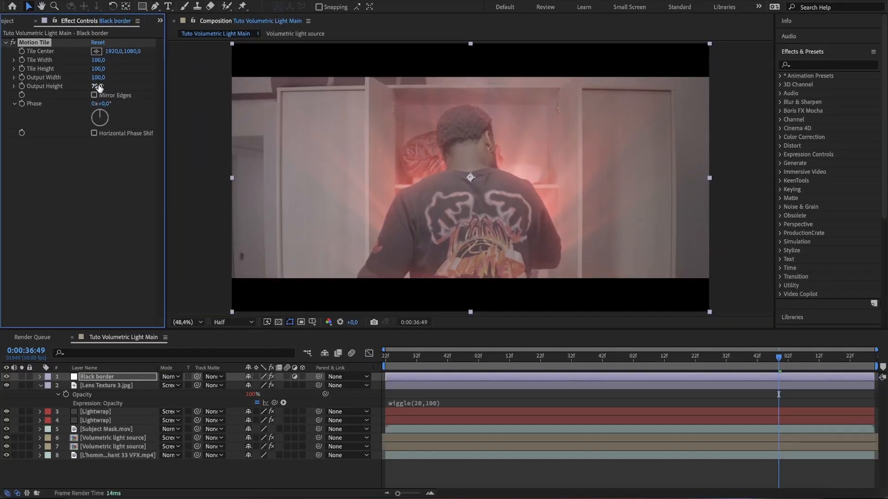
pyautogui.hotkey('ctrl', 'alt', 'y')
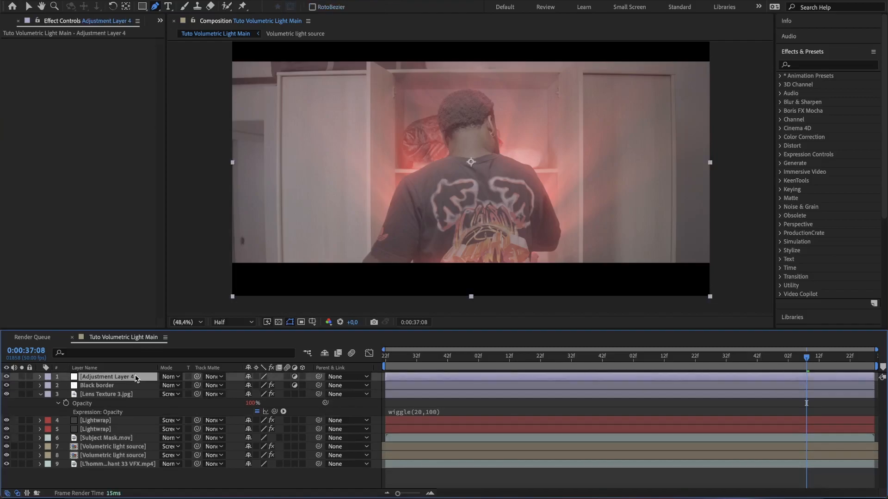
# Grade the adjustment layer with a red-pushed Curves and a brighter Exposure
pyautogui.hotkey('ctrl', 'space')
pyautogui.write('cur')
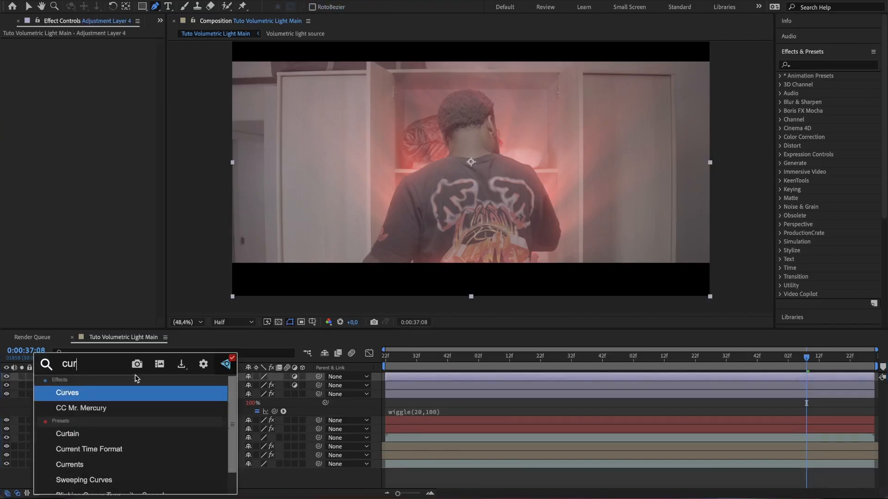
pyautogui.press('Return')
pyautogui.moveTo(113, 121)
pyautogui.mouseDown()
pyautogui.moveTo(83, 110)
pyautogui.moveTo(121, 127)
pyautogui.mouseUp()
pyautogui.hotkey('ctrl', 'space')
pyautogui.write('ex')
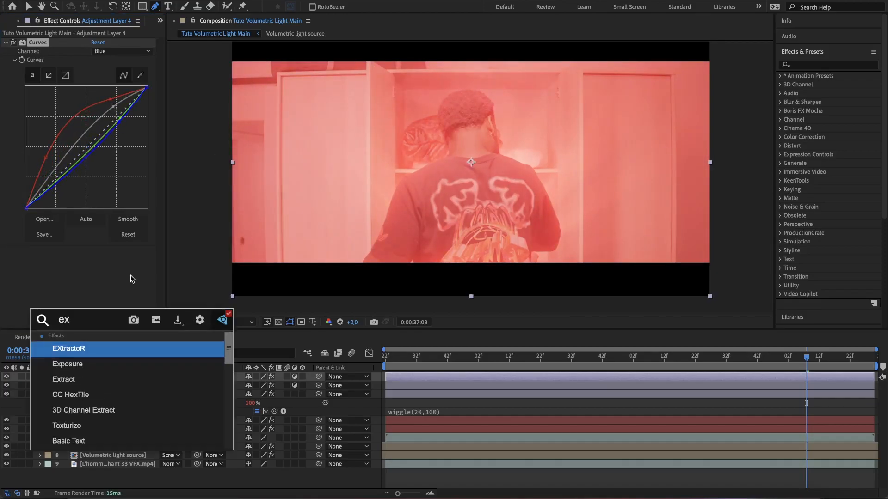
pyautogui.press('Return')
pyautogui.moveTo(97, 277); pyautogui.dragTo(114, 276)
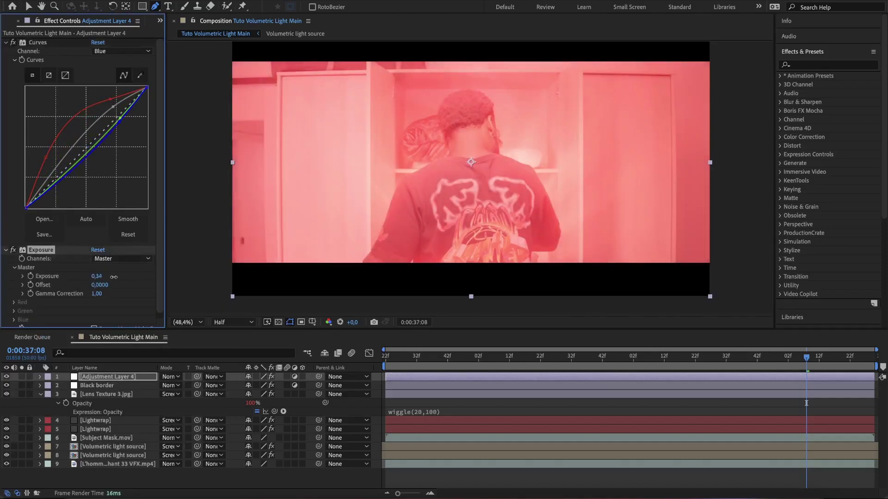
# Draw a closed pen mask around the man's shirt on the adjustment layer
pyautogui.click(447, 177)
pyautogui.click(566, 183)
pyautogui.click(565, 276)
pyautogui.click(436, 284)
pyautogui.click(382, 179)
pyautogui.click(447, 177)
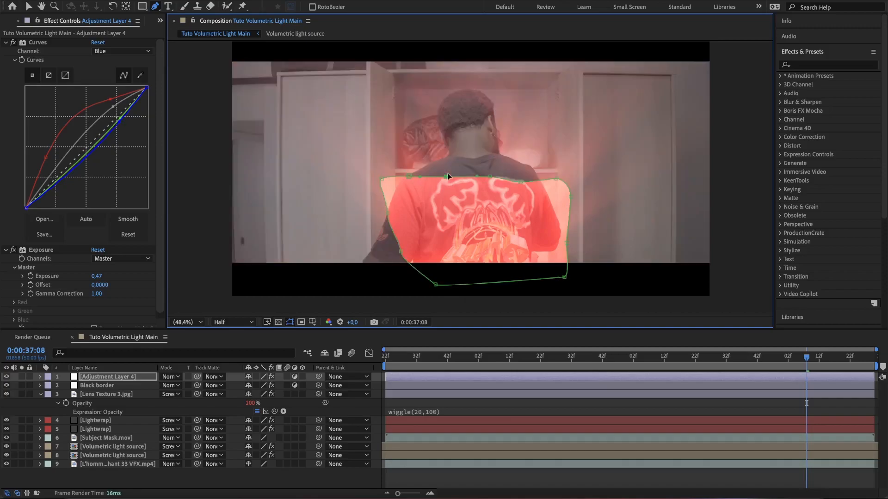
# Feather the mask heavily, pull its expansion inward, and move the layer just above the footage
pyautogui.press('m')
pyautogui.press('m')
pyautogui.moveTo(268, 404); pyautogui.dragTo(385, 405)
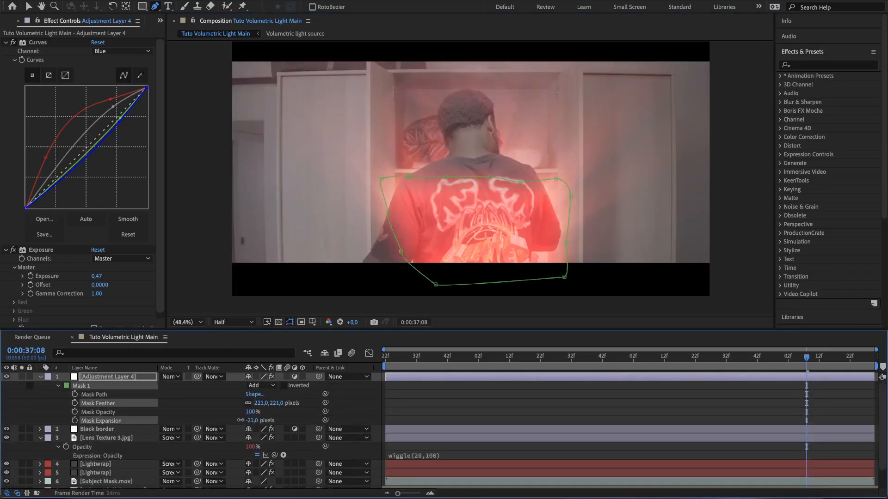
pyautogui.moveTo(250, 420); pyautogui.dragTo(221, 420)
pyautogui.moveTo(97, 385)
pyautogui.mouseDown()
pyautogui.moveTo(119, 430)
pyautogui.moveTo(111, 479)
pyautogui.mouseUp()
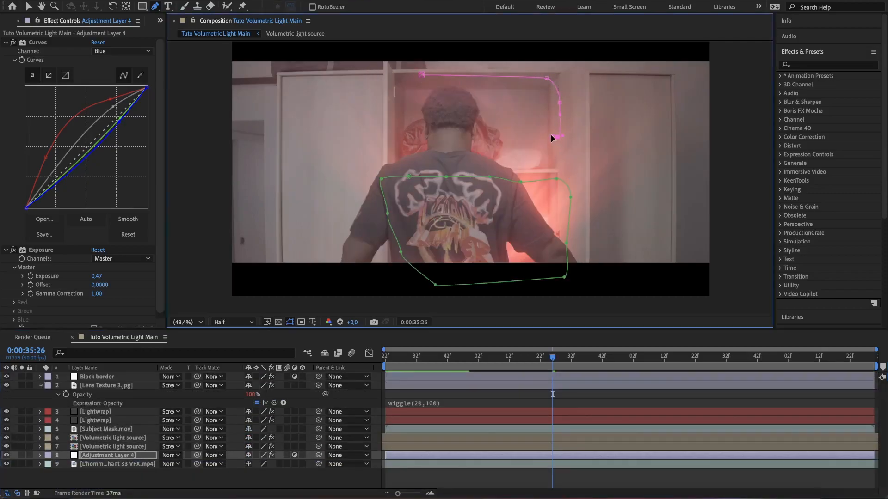
# Feather Mask 2 and give Adjustment Layer 4's opacity a wiggle(10,50) expression
pyautogui.press('m')
pyautogui.press('m')
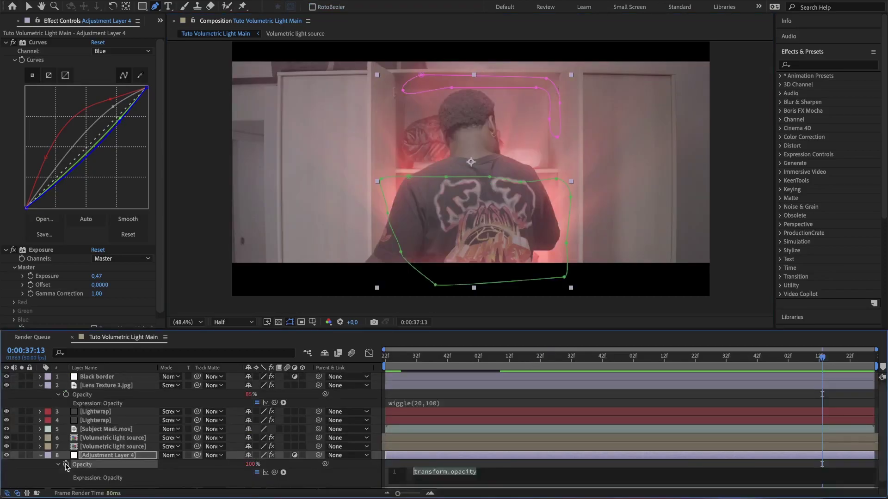
pyautogui.write('wiggle')
pyautogui.press('Return')
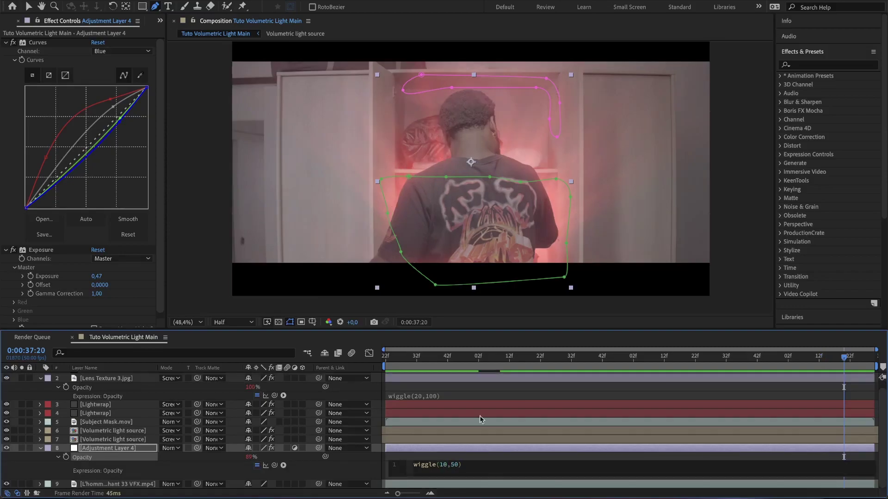
pyautogui.click(510, 363)
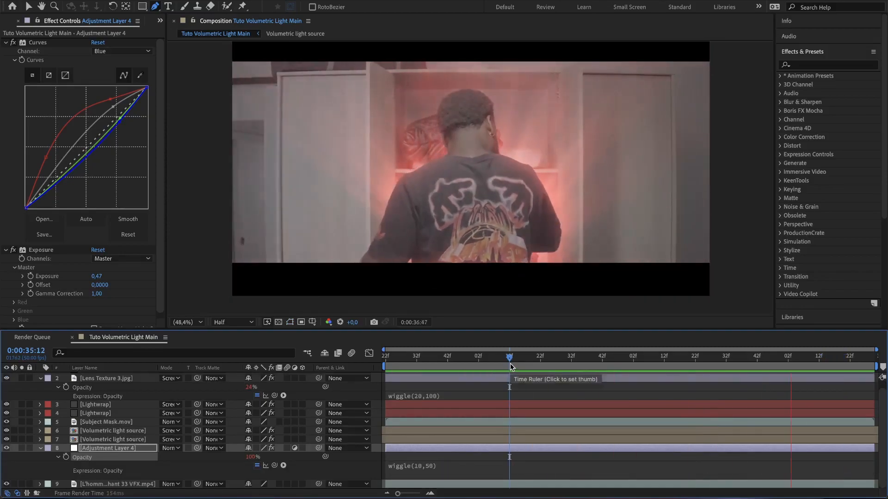
# Preview the shot to check the shirt grade's flicker
pyautogui.press('space')
pyautogui.press('space')
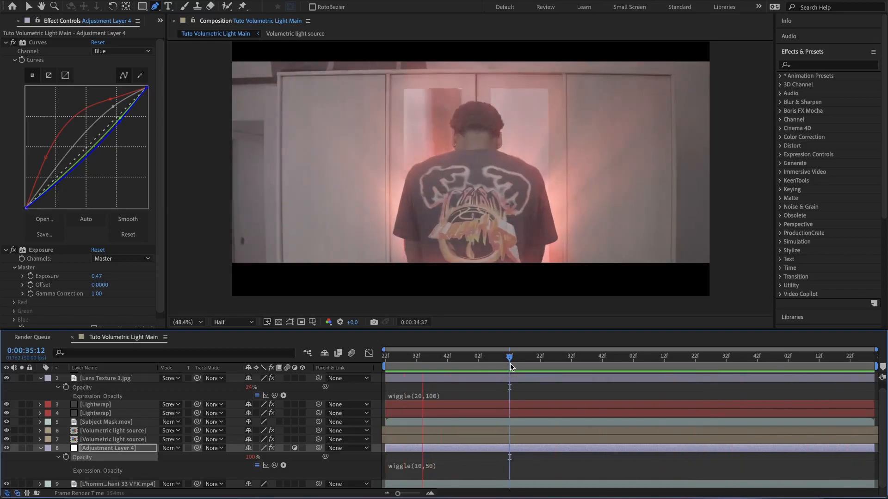
pyautogui.press('space')
pyautogui.press('space')
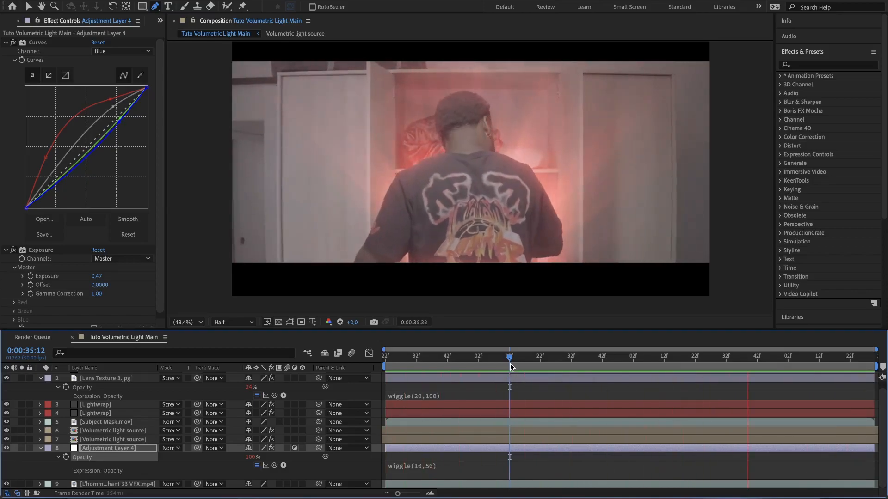
pyautogui.press('space')
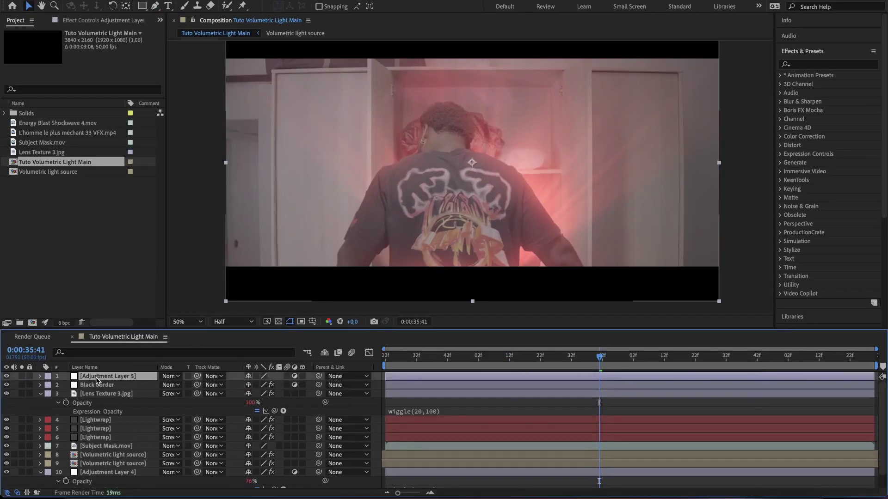
pyautogui.write('color grading')
# Create a top adjustment layer named color grading with Lumetri Color applied
pyautogui.press('Return')
pyautogui.hotkey('ctrl', 'space')
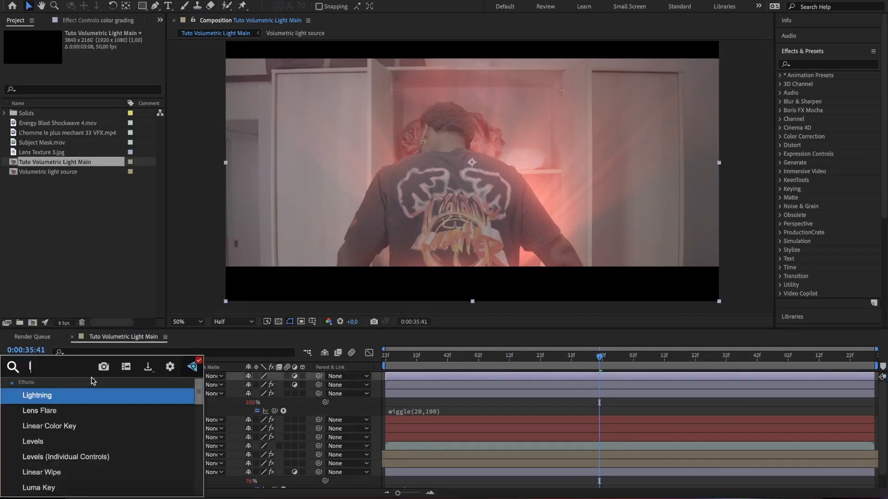
pyautogui.write('lum')
pyautogui.press('Return')
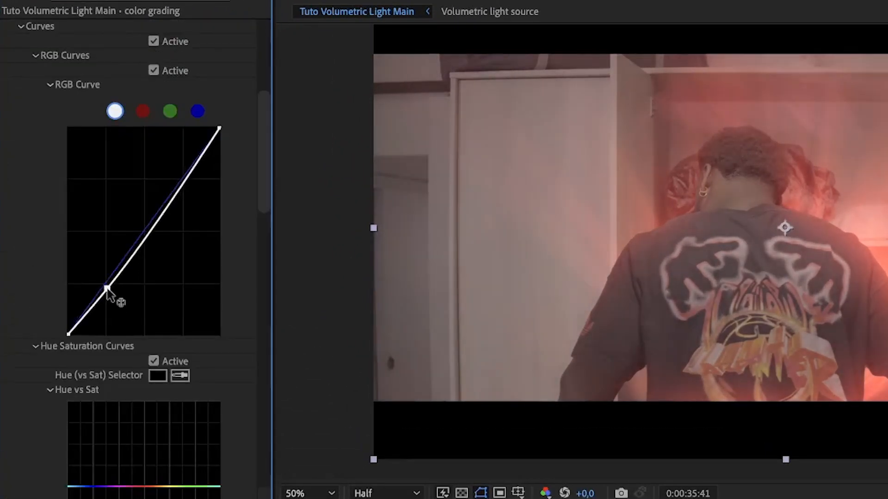
# Reshape the RGB curve's lower tones and expand the Color Wheels section
pyautogui.moveTo(109, 291); pyautogui.dragTo(188, 188)
pyautogui.scroll(-10, 125, 278)
pyautogui.click(22, 463)
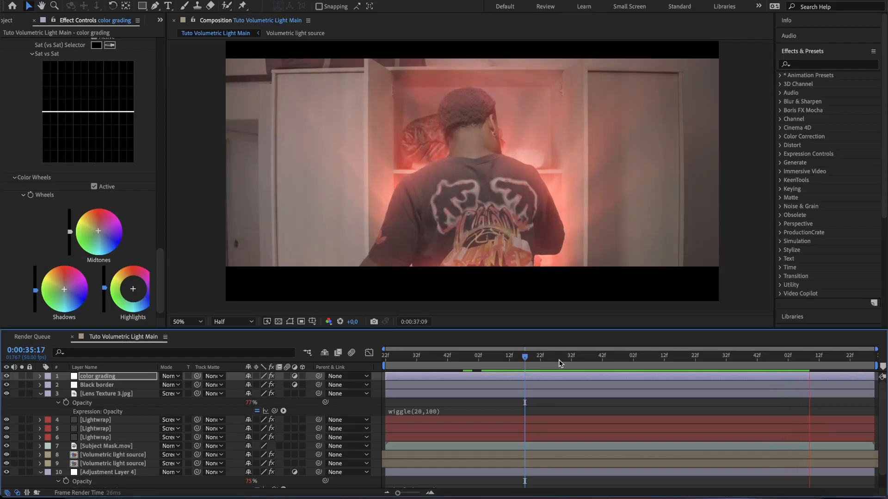
pyautogui.click(518, 362)
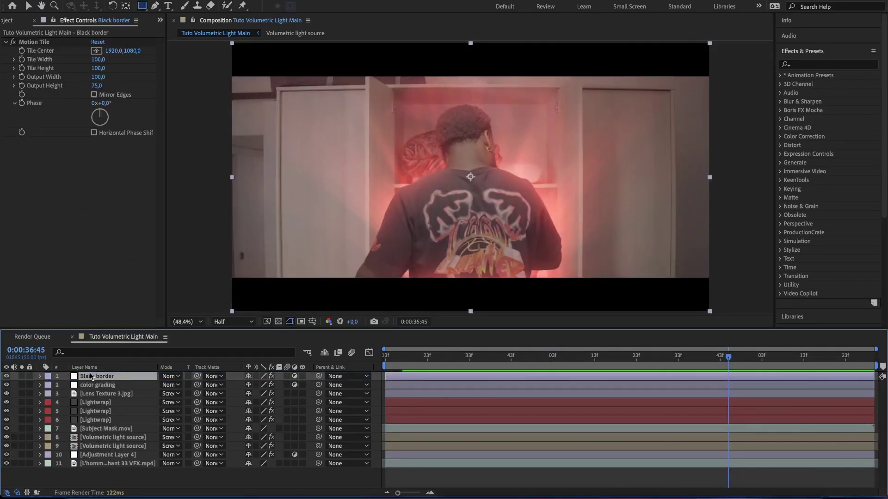
# Pre-compose layers 2–11 into the Volumetric light vfx precomp
pyautogui.click(97, 385)
pyautogui.keyDown('shift'); pyautogui.click(114, 464); pyautogui.keyUp('shift')
pyautogui.rightClick(104, 420)
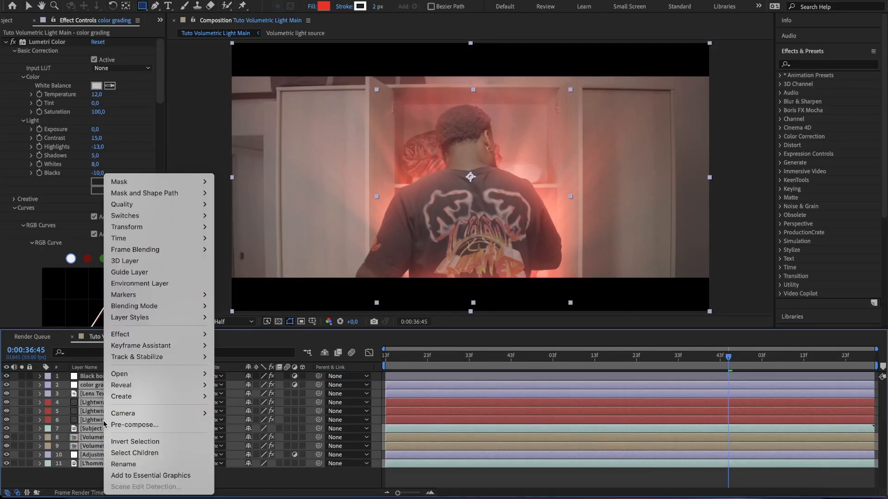
pyautogui.click(139, 424)
pyautogui.write('Volumetric light vfx')
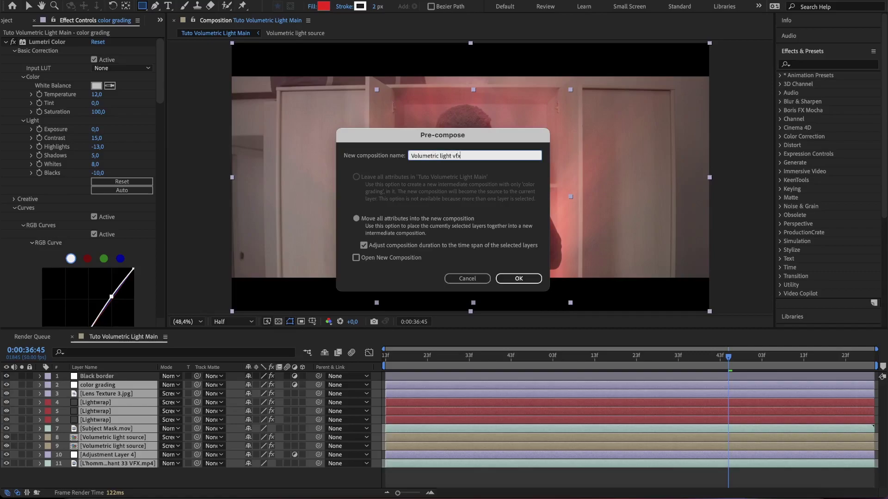
pyautogui.press('Return')
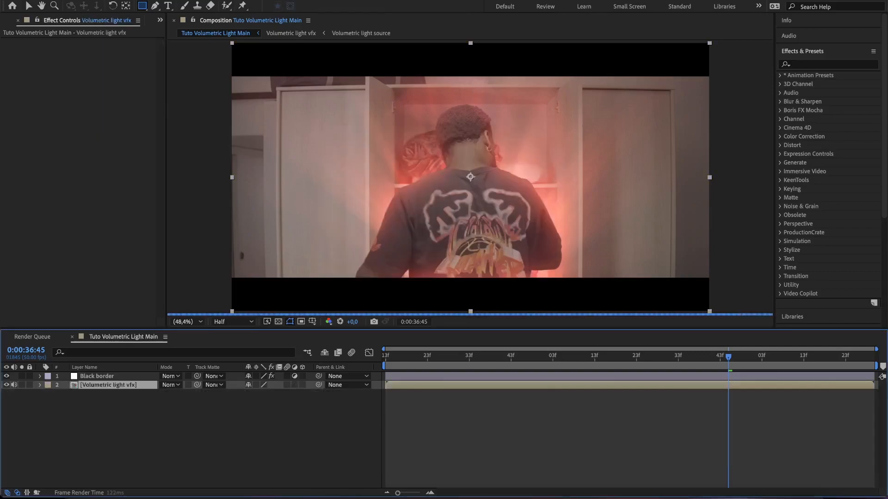
# Add an adjustment layer named slider control carrying an expanded Slider Control effect
pyautogui.hotkey('ctrl', 'alt', 'y')
pyautogui.write('slider control')
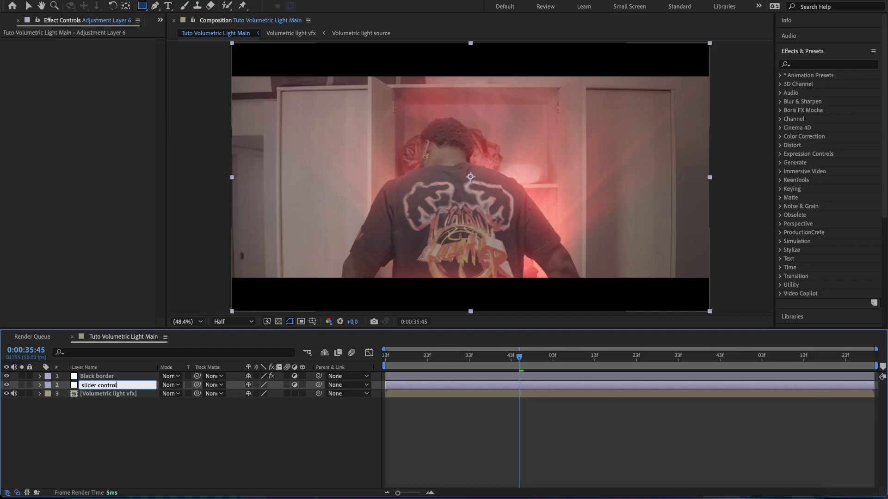
pyautogui.press('Return')
pyautogui.hotkey('ctrl', 'space')
pyautogui.write('s')
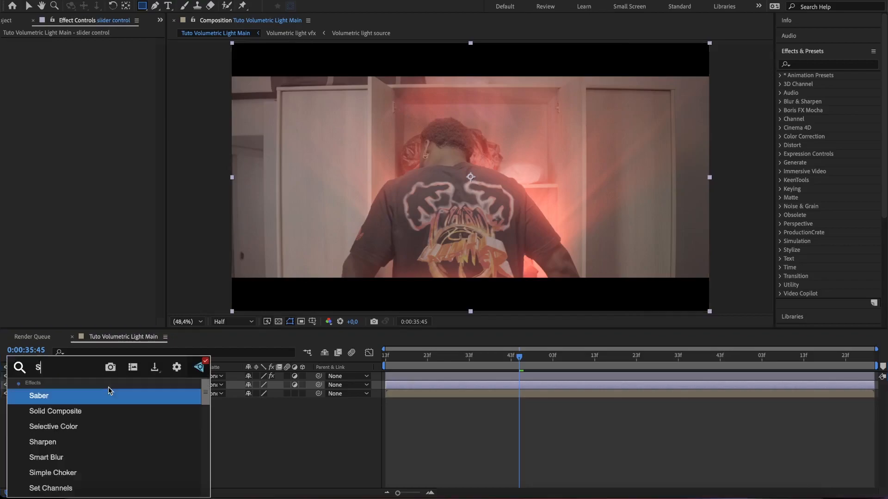
pyautogui.write('lide')
pyautogui.press('Return')
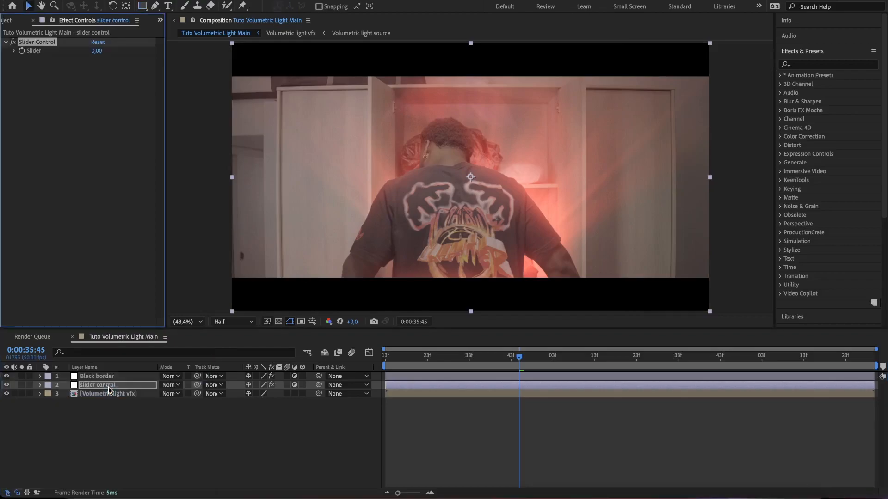
pyautogui.press('e')
pyautogui.click(58, 394)
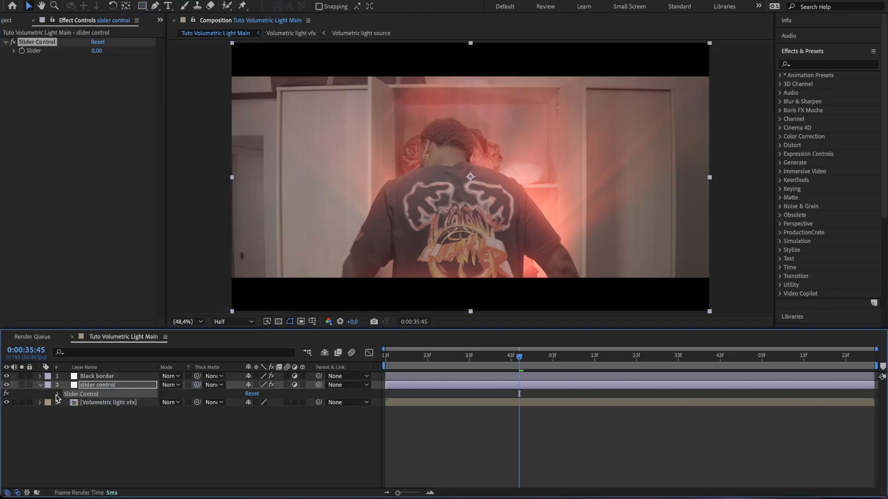
# Give the Volumetric light vfx Position a wiggle(10, ...) expression with its amount pick-whipped to the Slider
pyautogui.click(84, 421)
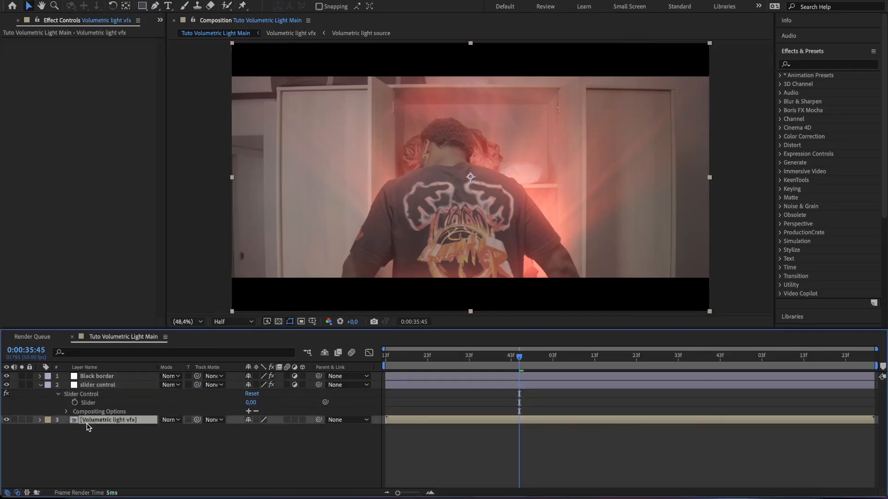
pyautogui.keyDown('alt'); pyautogui.click(65, 429); pyautogui.keyUp('alt')
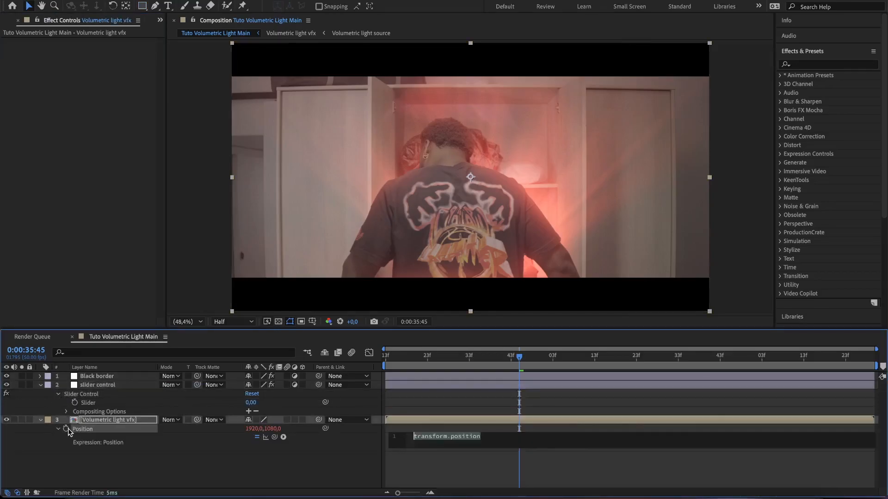
pyautogui.write('wiggl')
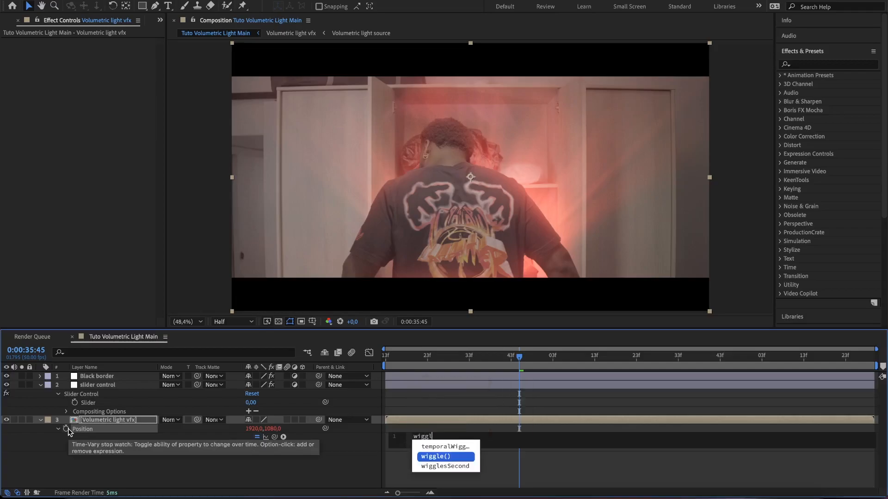
pyautogui.press('Return')
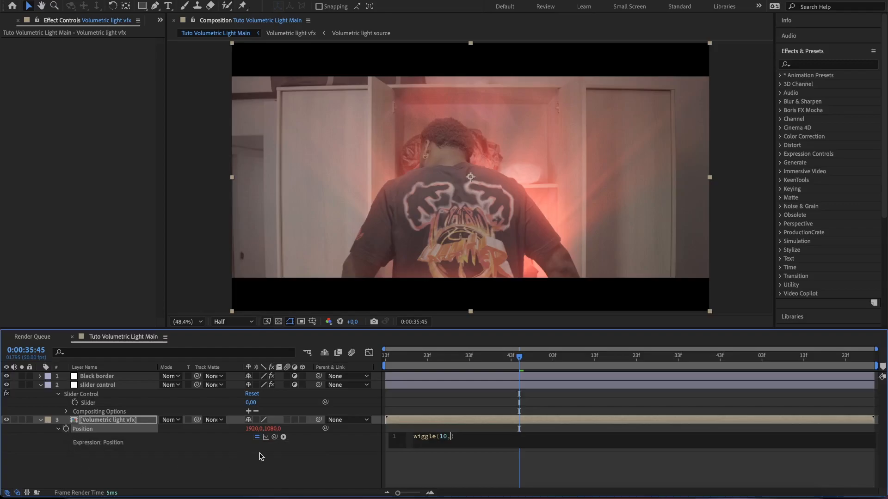
pyautogui.moveTo(274, 438); pyautogui.dragTo(94, 407)
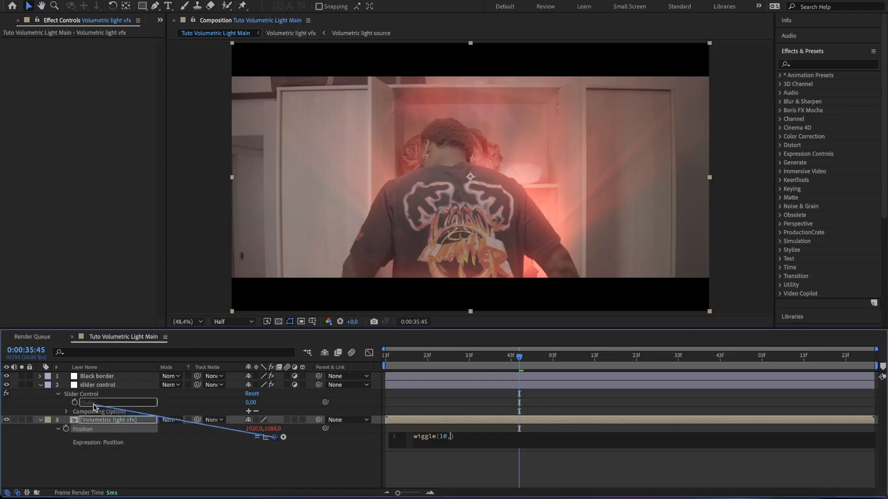
pyautogui.click(174, 406)
pyautogui.press('space')
# Raise the Slider to 11 to strengthen the shake and return to an earlier frame
pyautogui.moveTo(253, 405); pyautogui.dragTo(256, 404)
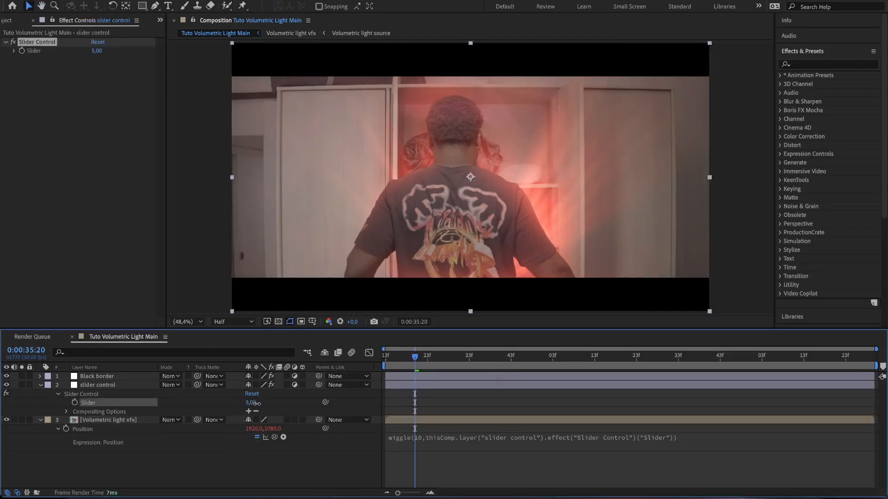
pyautogui.click(386, 356)
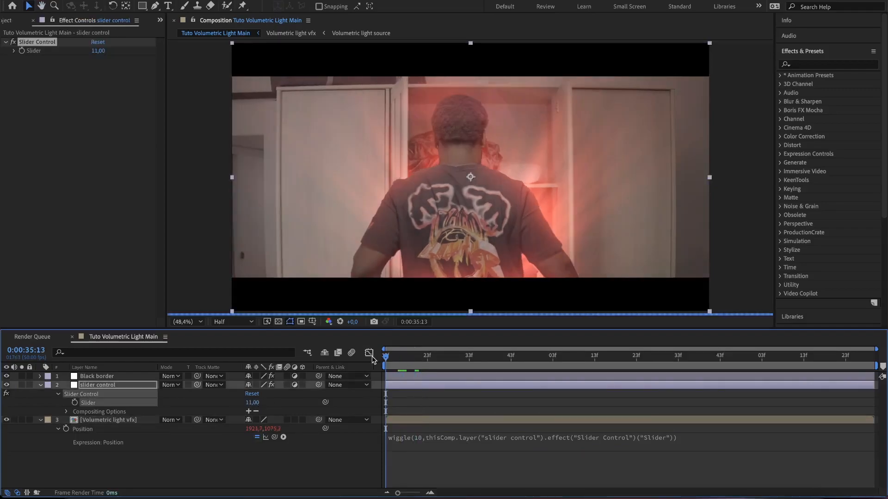
# Scale the Volumetric light vfx layer to 106% and preview the shake filling the frame
pyautogui.press('space')
pyautogui.hotkey('ctrl', 'Down')
pyautogui.press('s')
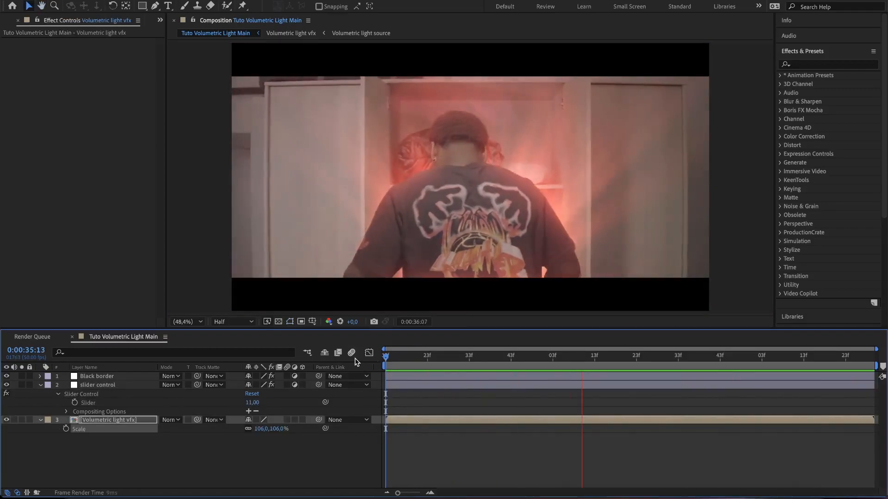